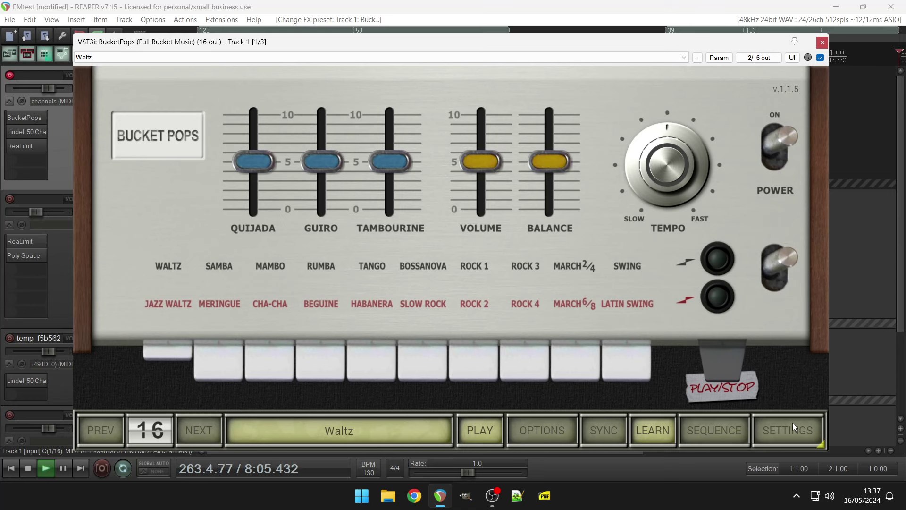
# Try out the March 2/4 and Rock 3 rhythms, followed by the Rumba and Rock 1 presets
pyautogui.click(588, 364)
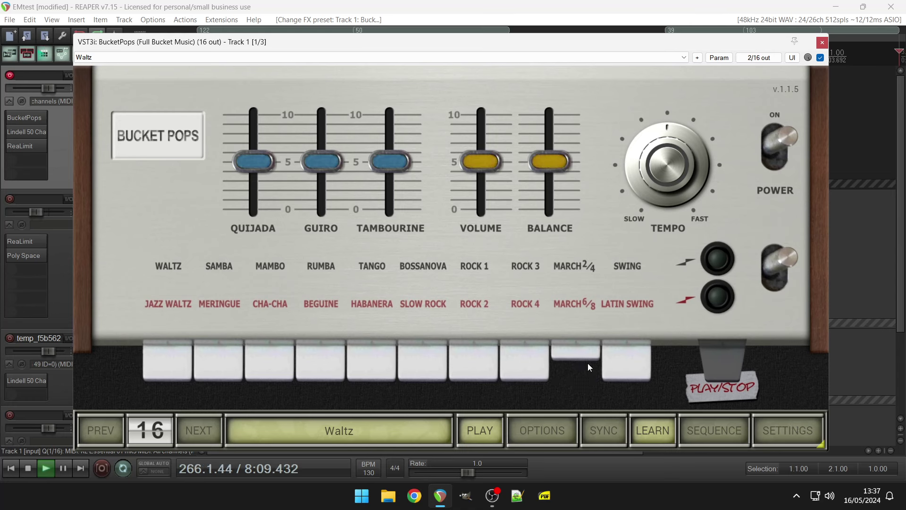
pyautogui.click(509, 360)
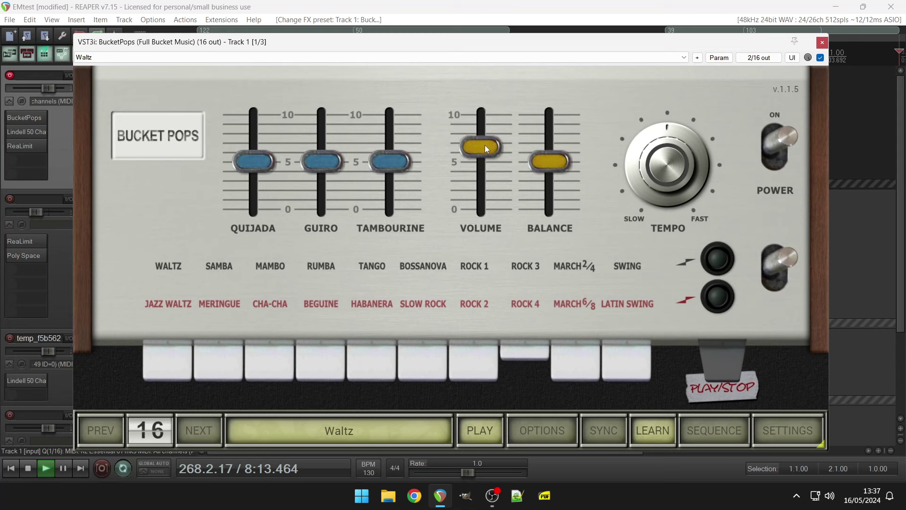
pyautogui.click(160, 58)
pyautogui.click(143, 91)
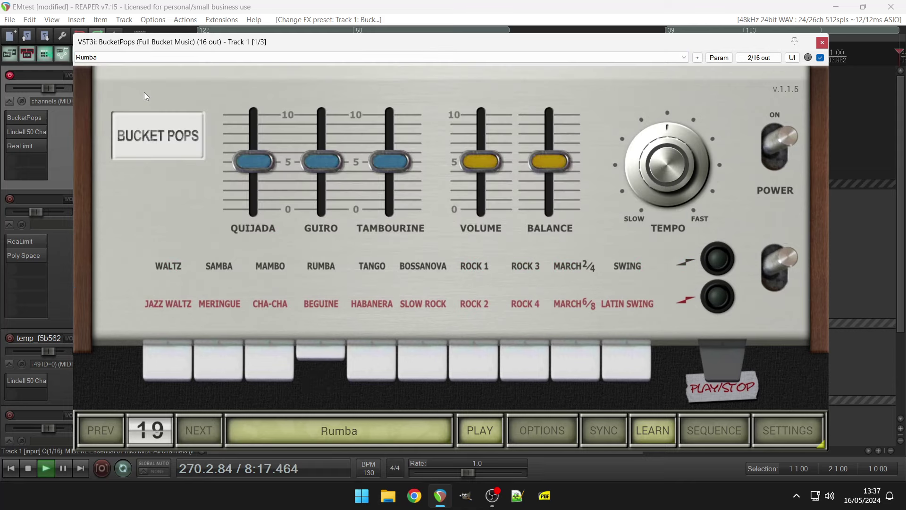
pyautogui.click(149, 59)
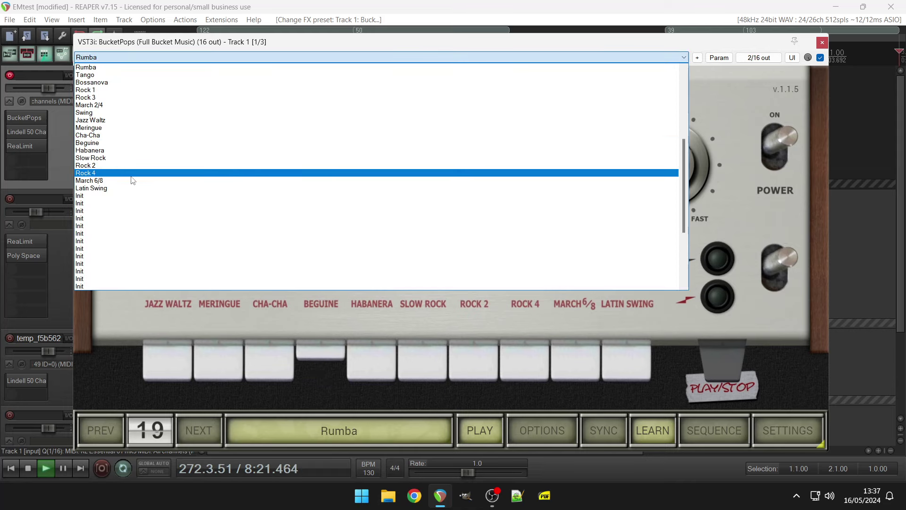
pyautogui.click(125, 90)
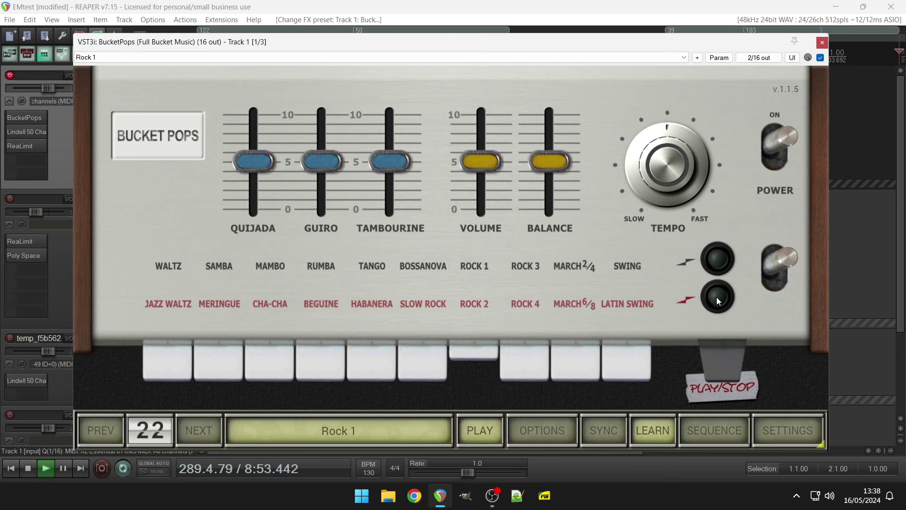
# Toggle the drum machine's playback, try the Bossanova rhythm and load the Cha-Cha preset
pyautogui.click(729, 363)
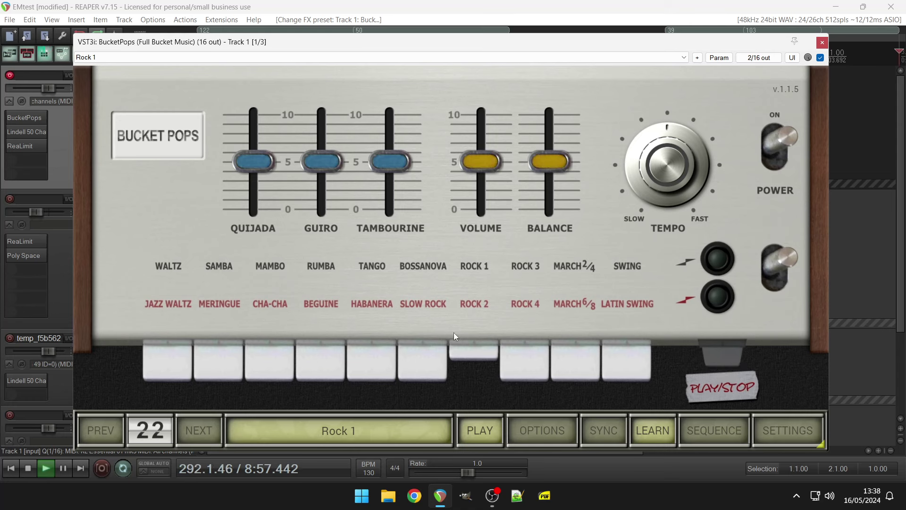
pyautogui.click(444, 350)
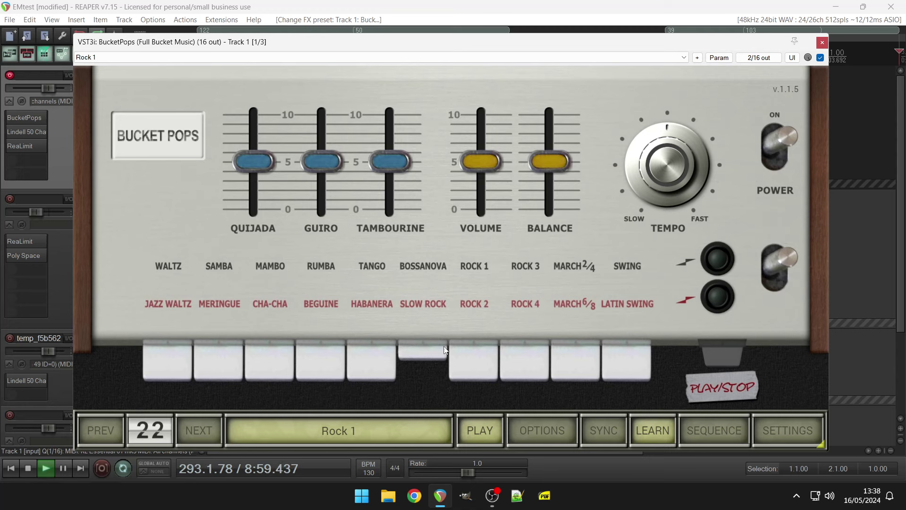
pyautogui.click(201, 59)
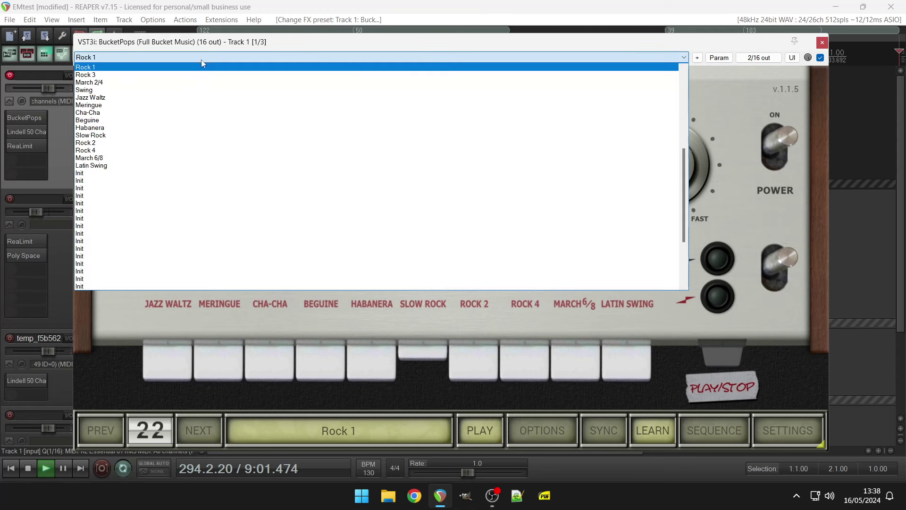
pyautogui.click(159, 115)
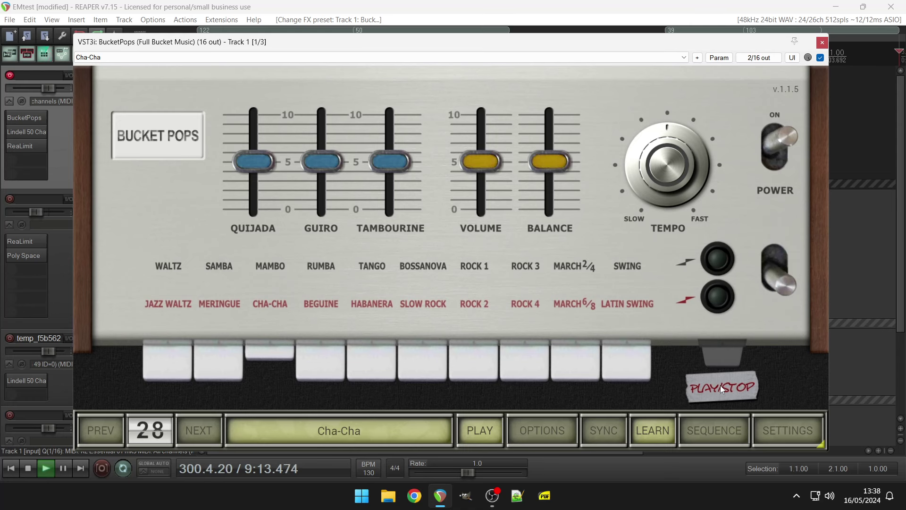
# Stop the project transport, toggle the drum machine's own playback and close the plugin window
pyautogui.press('space')
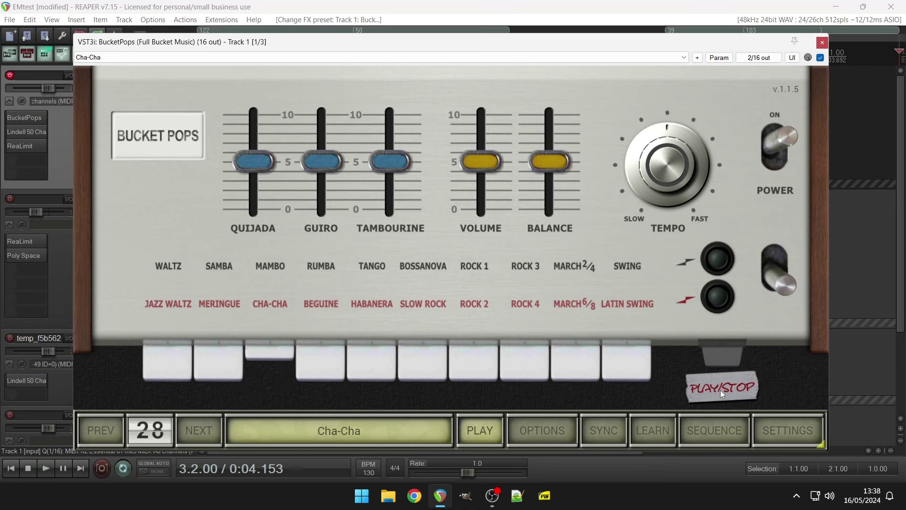
pyautogui.click(720, 390)
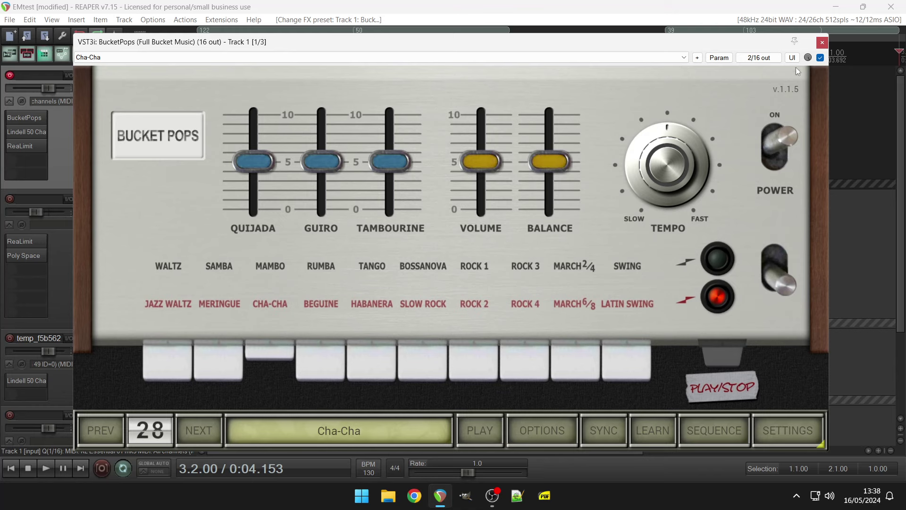
pyautogui.click(821, 44)
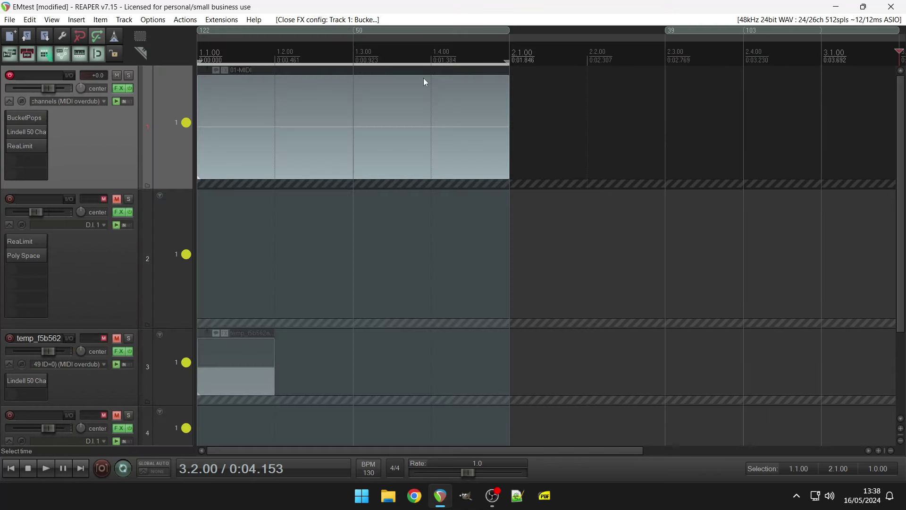
# Open track 1's empty MIDI item, return to the project start and record the drum machine's notes into it
pyautogui.doubleClick(345, 104)
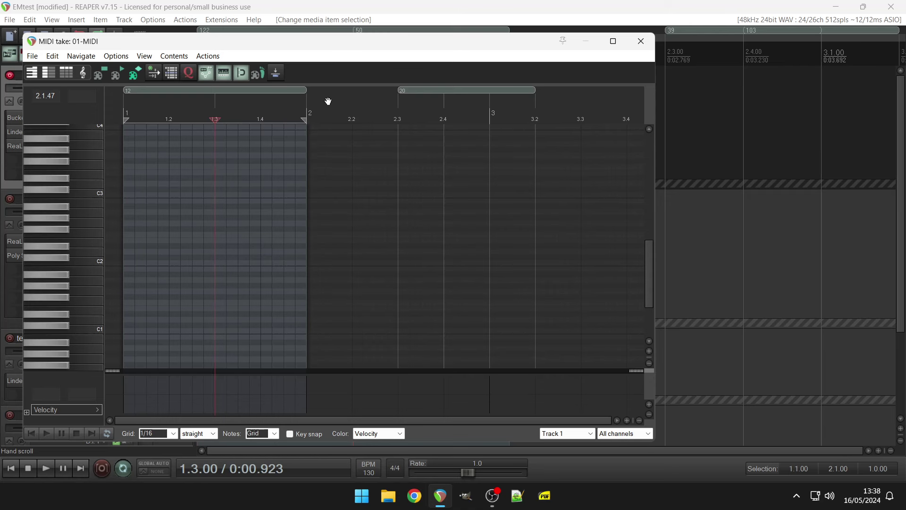
pyautogui.press('Home')
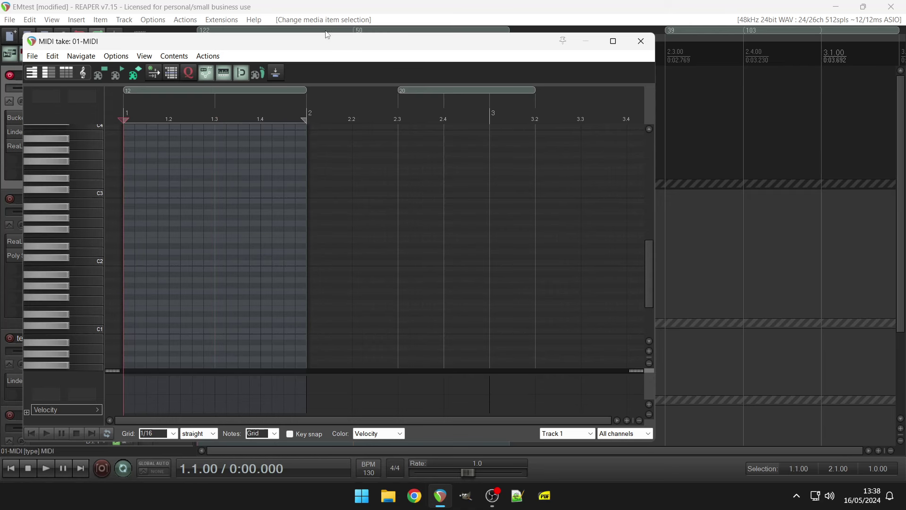
pyautogui.click(225, 4)
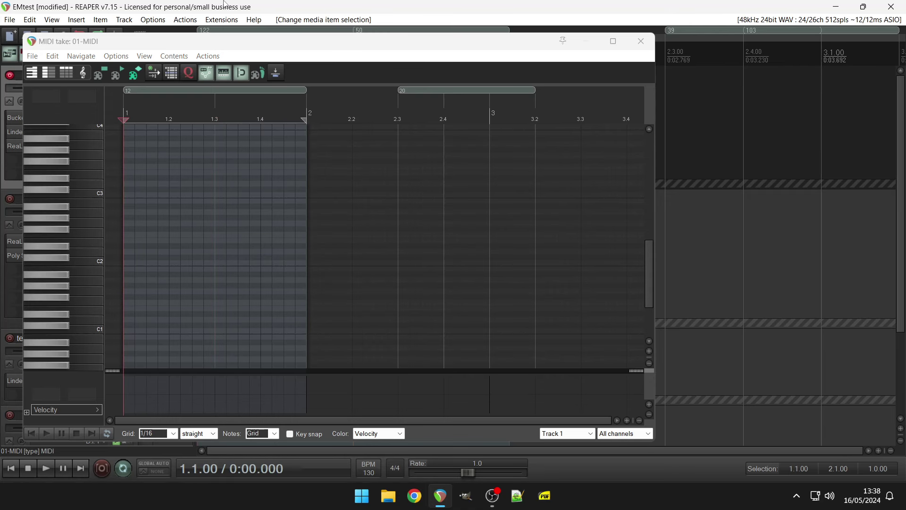
pyautogui.press('space')
pyautogui.press('space')
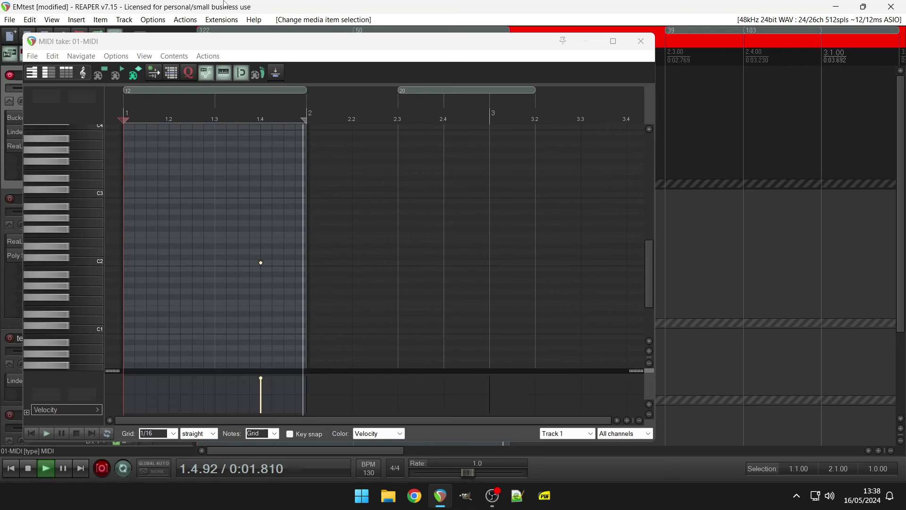
pyautogui.press('space')
pyautogui.hotkey('ctrl', 'r')
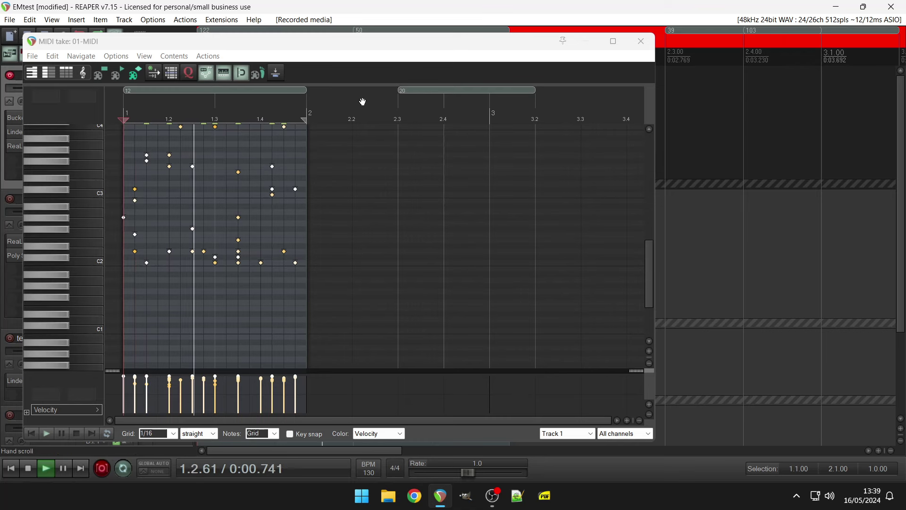
pyautogui.click(641, 41)
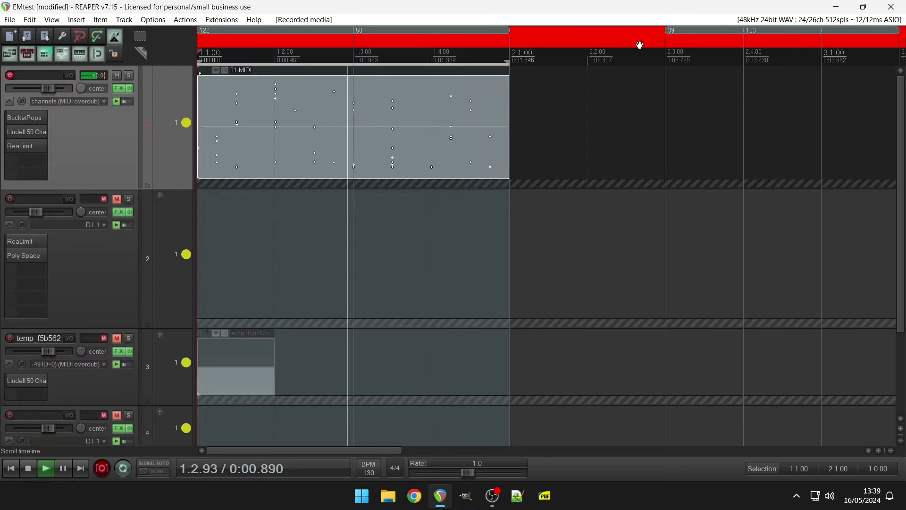
# Build multichannel routing for BucketPops on track 1, adding stereo tracks Output 0 through Output 7
pyautogui.click(118, 88)
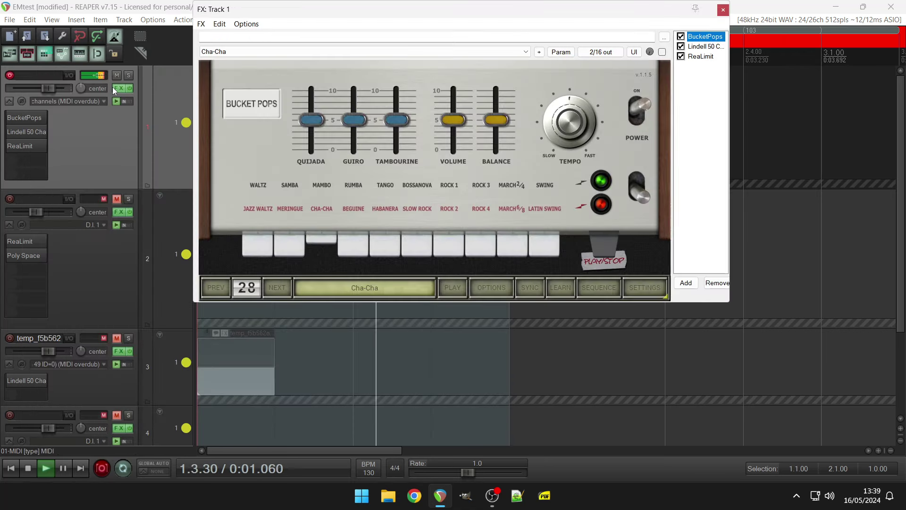
pyautogui.doubleClick(703, 36)
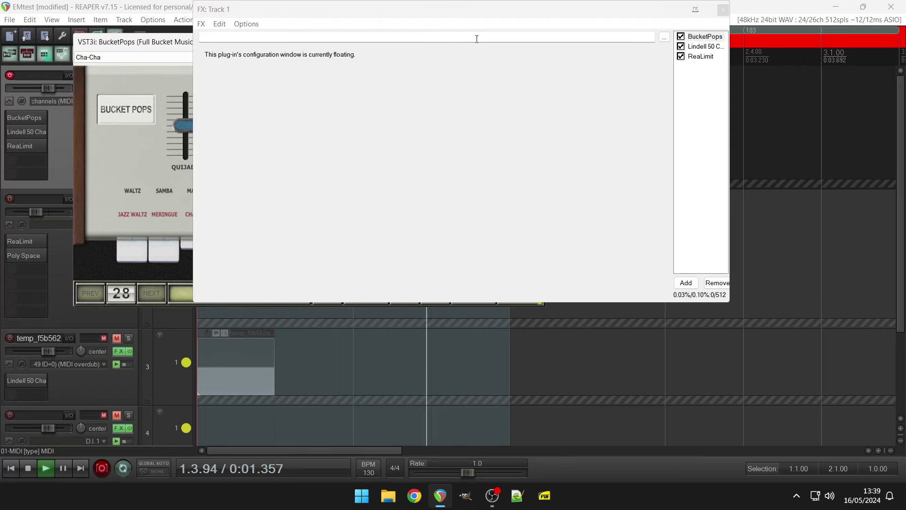
pyautogui.click(252, 34)
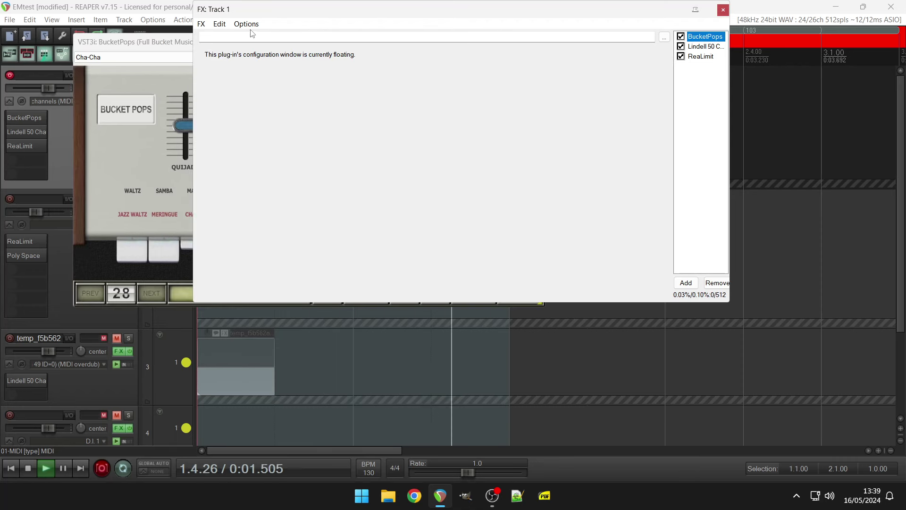
pyautogui.click(246, 23)
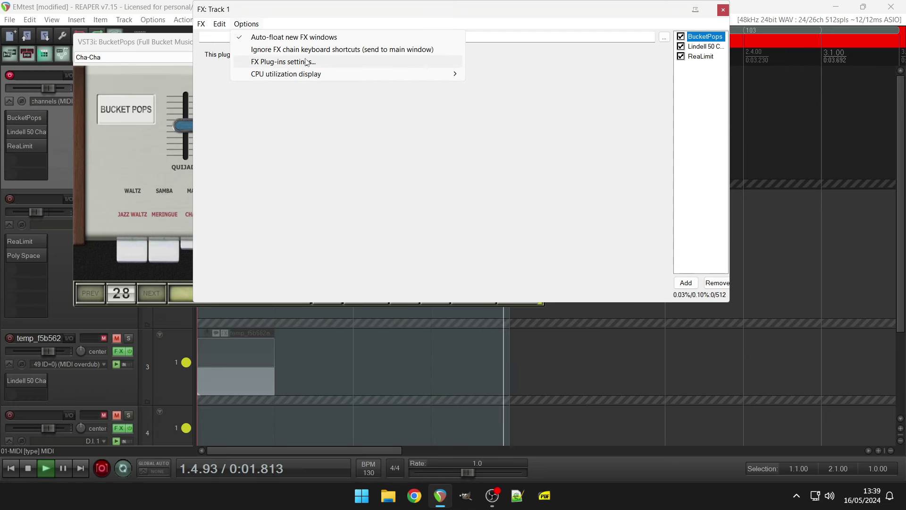
pyautogui.moveTo(221, 25)
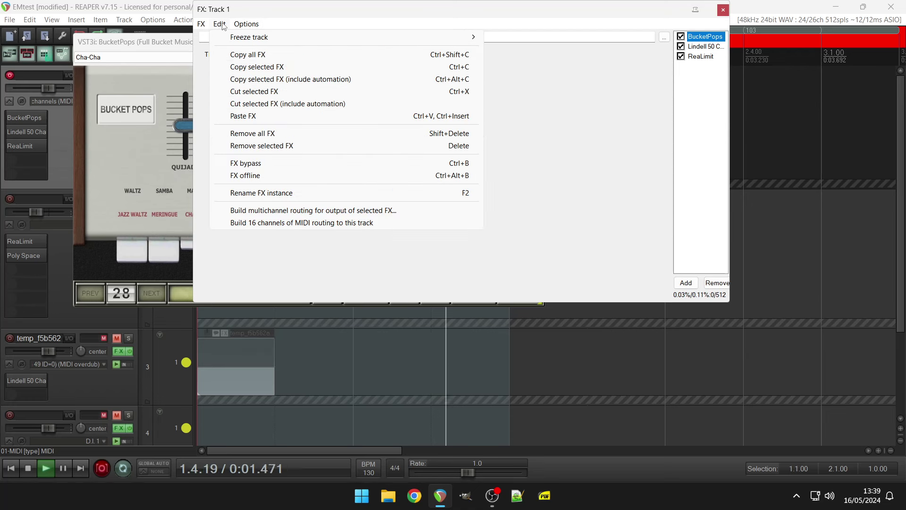
pyautogui.click(395, 212)
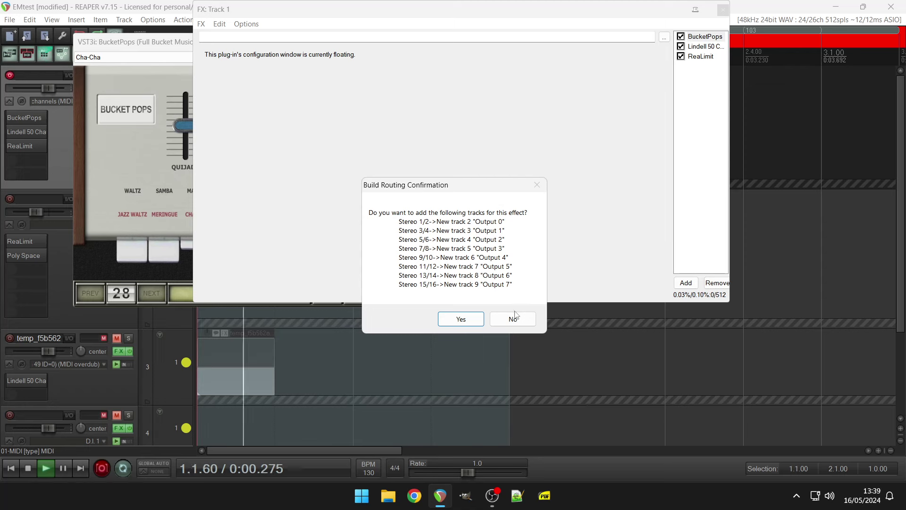
pyautogui.click(461, 319)
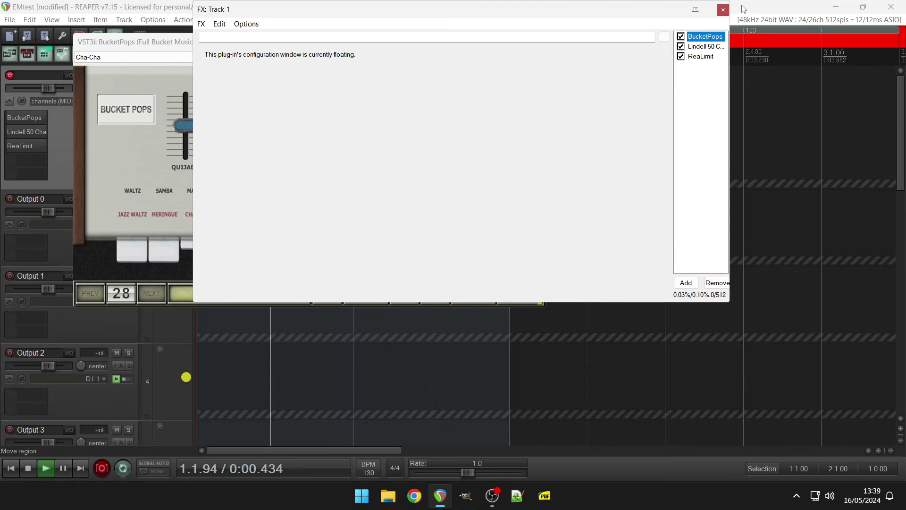
pyautogui.press('Escape')
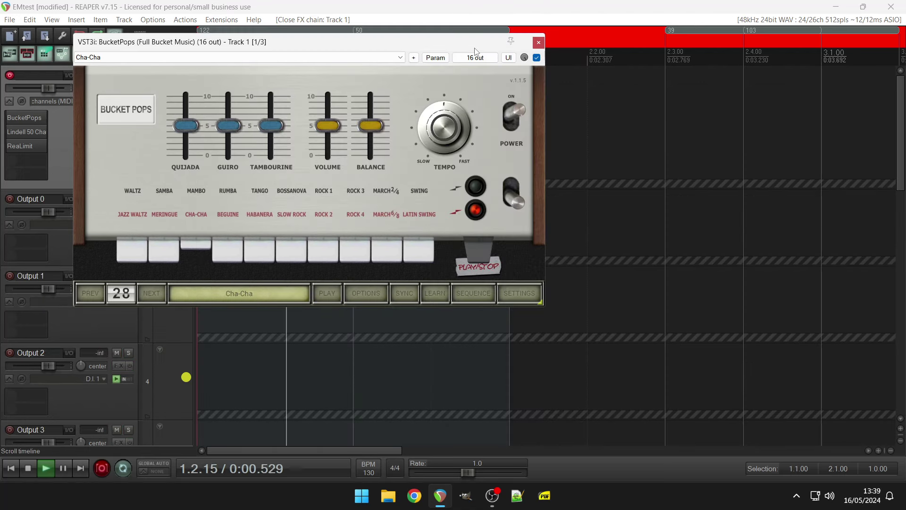
# Move the BucketPops window clear of the track controls, show its sequence page and enlarge the window
pyautogui.moveTo(484, 52); pyautogui.dragTo(586, 136)
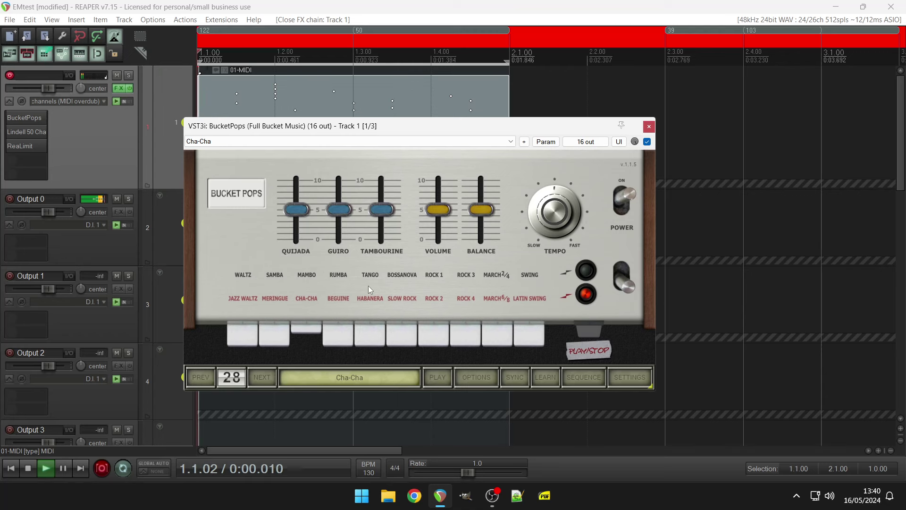
pyautogui.click(582, 377)
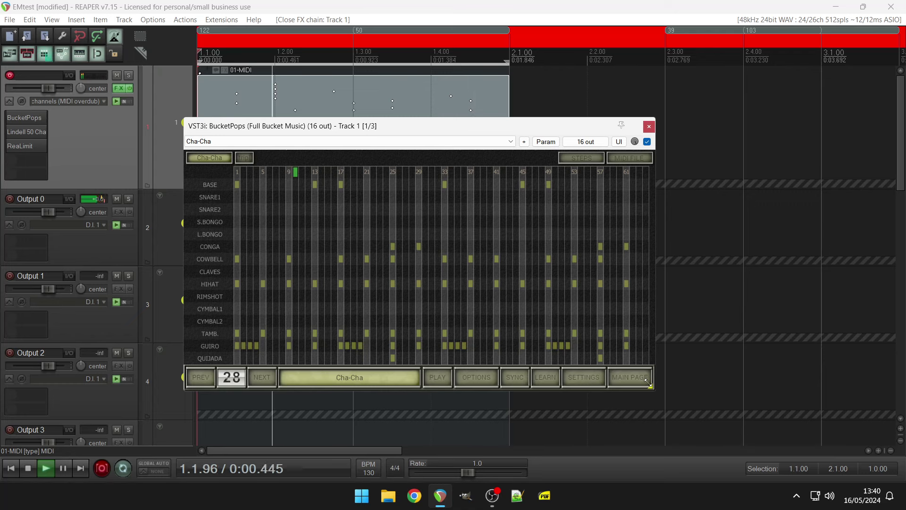
pyautogui.moveTo(651, 386); pyautogui.dragTo(849, 448)
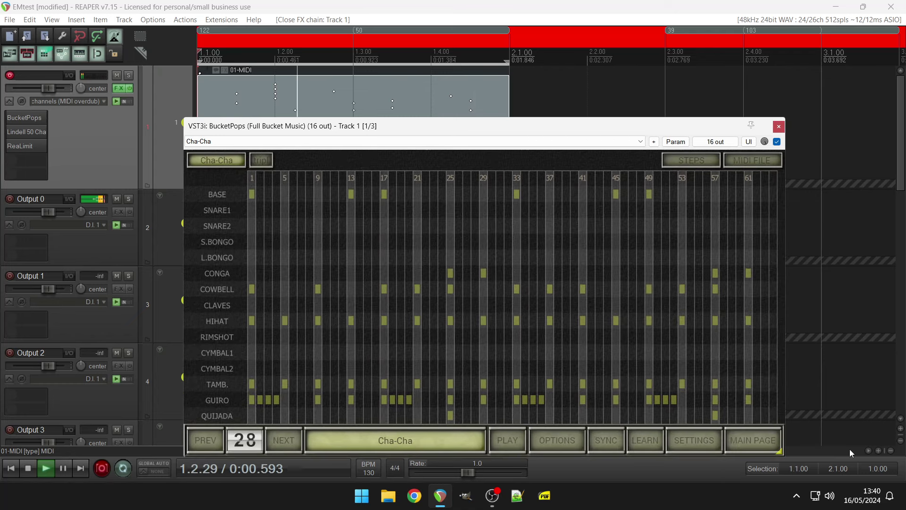
# Route the SNARE1 sound to Extra Output 2 in the BucketPops settings
pyautogui.click(696, 439)
pyautogui.moveTo(526, 128); pyautogui.dragTo(503, 92)
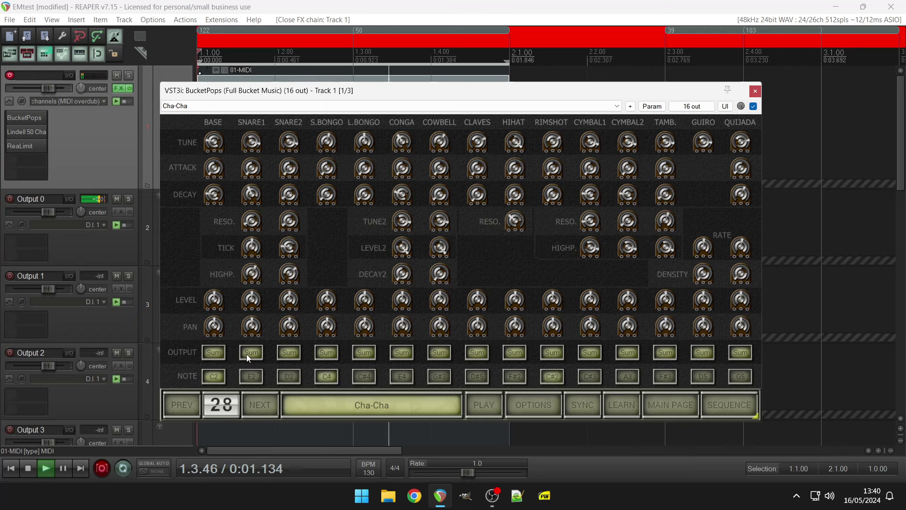
pyautogui.click(251, 352)
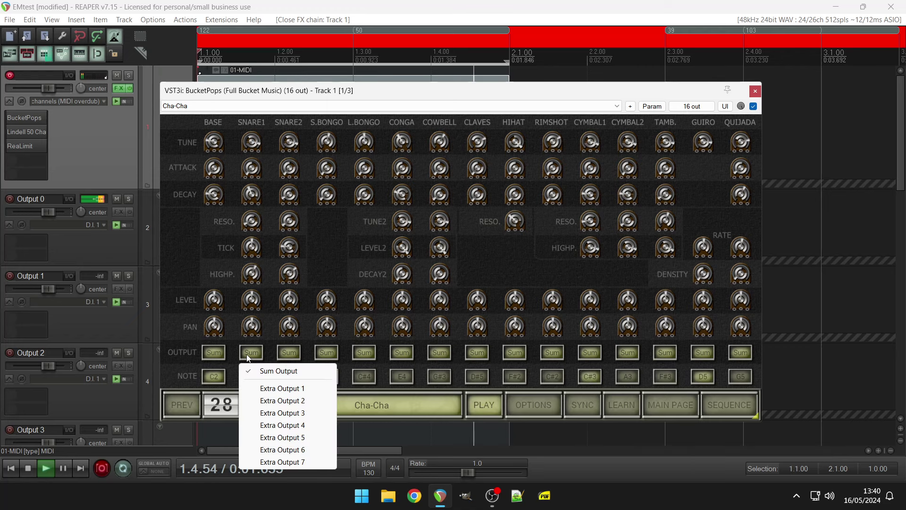
pyautogui.click(267, 400)
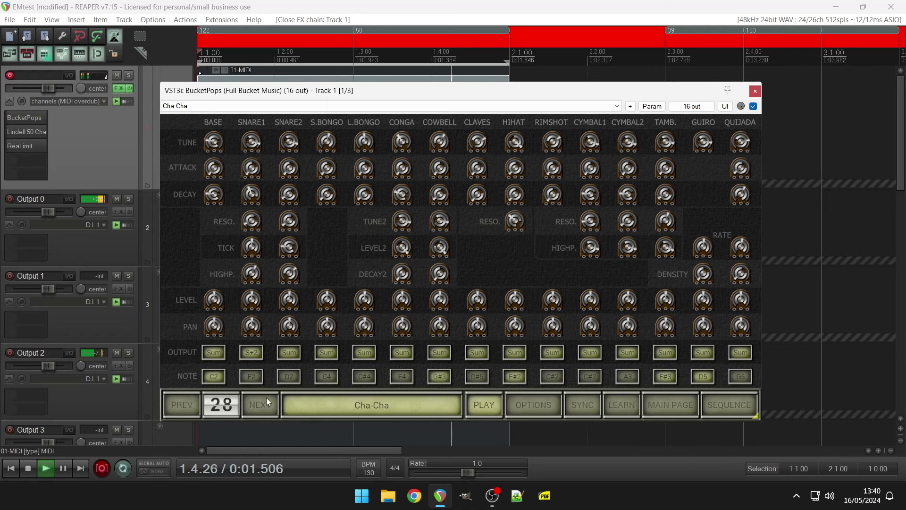
# Show the mixer and copy the Poly Space effect from track 10 to the Output 2 track
pyautogui.hotkey('ctrl', 'm')
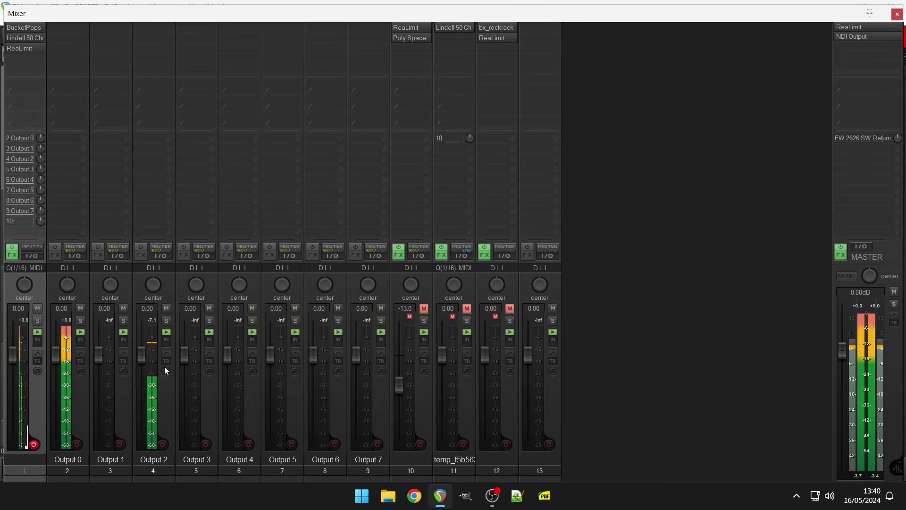
pyautogui.doubleClick(148, 38)
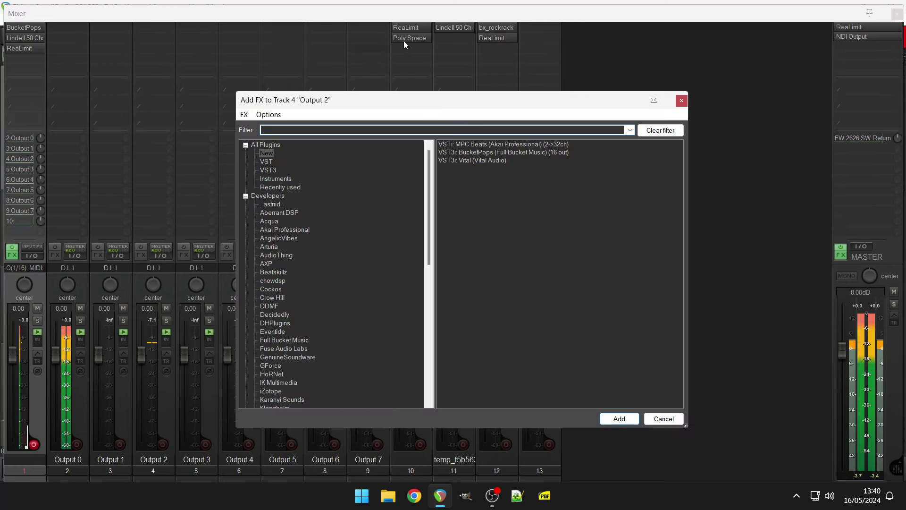
pyautogui.moveTo(404, 40); pyautogui.dragTo(165, 41)
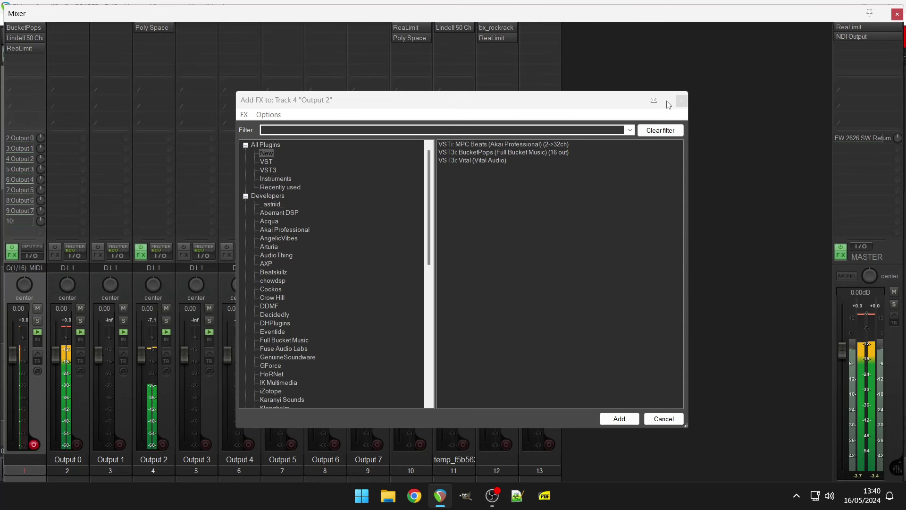
# Close the effect browser and mixer, and route S.BONGO to Extra Output 3 and COWBELL to Extra Output 4 in BucketPops
pyautogui.click(685, 103)
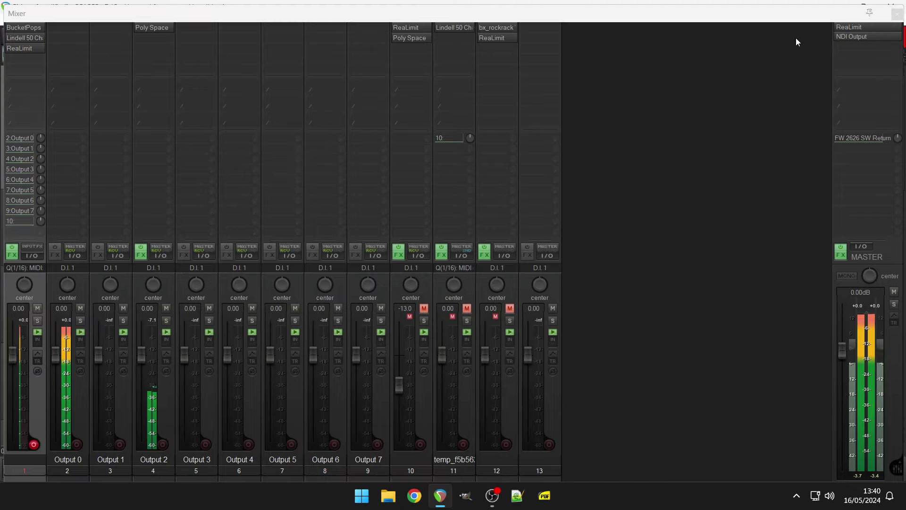
pyautogui.click(897, 14)
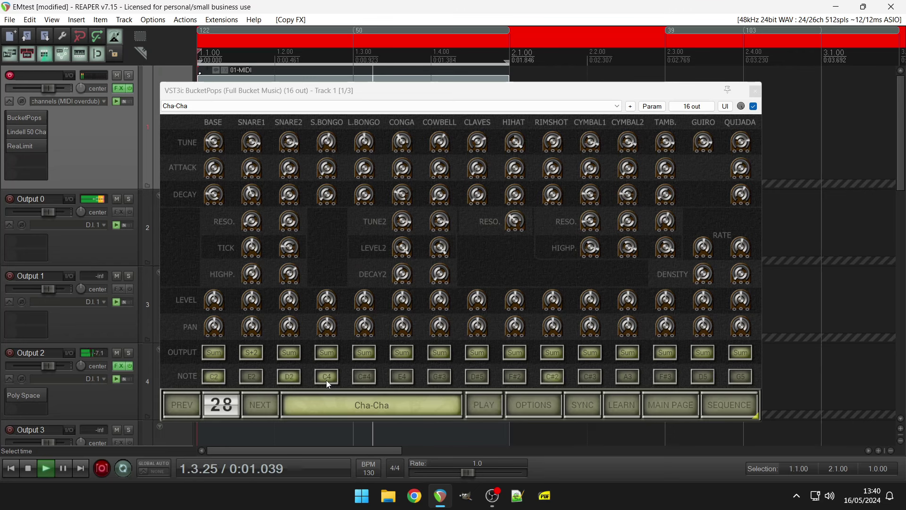
pyautogui.click(324, 357)
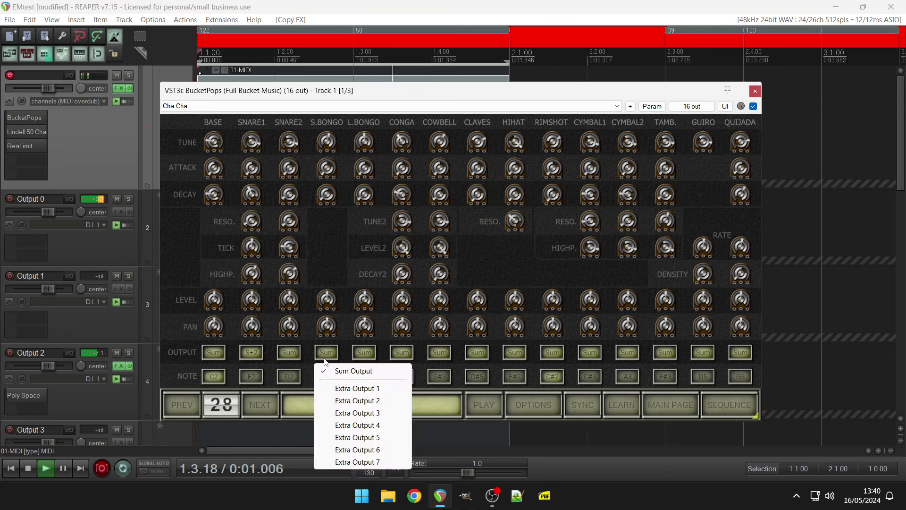
pyautogui.click(357, 413)
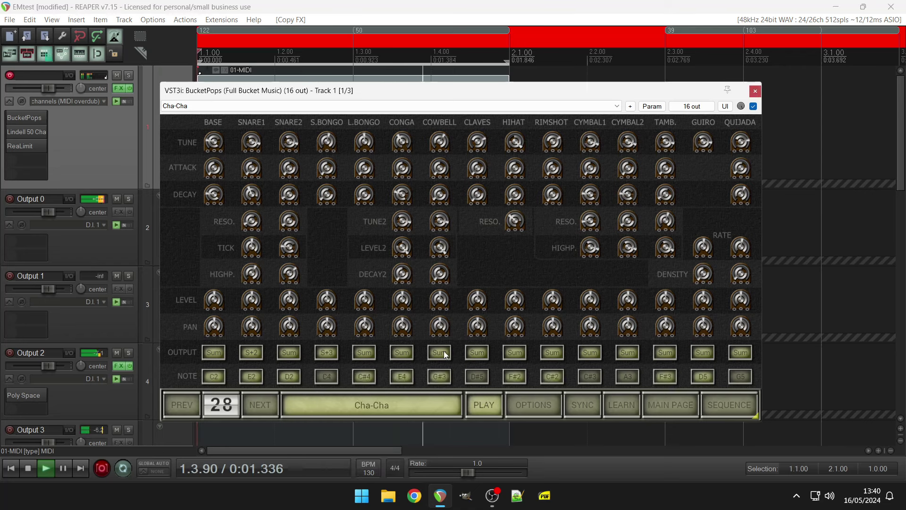
pyautogui.click(444, 354)
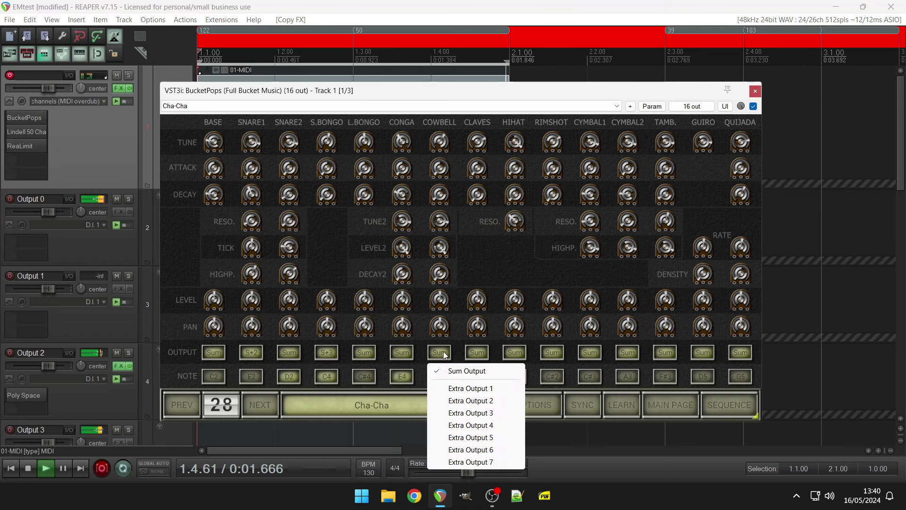
pyautogui.click(464, 424)
# Route RIMSHOT to Extra Output 5, CYMBAL1 to Extra Output 6 and GUIRO to Extra Output 7
pyautogui.click(552, 352)
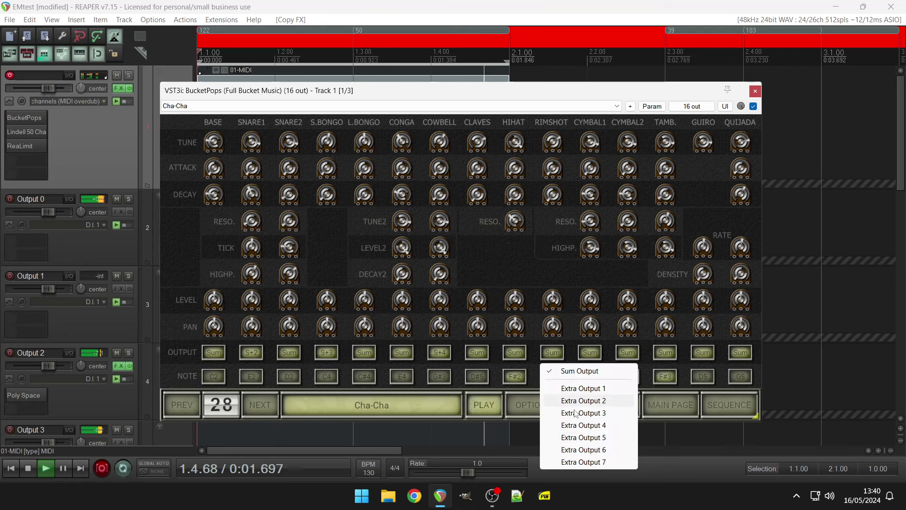
pyautogui.click(578, 437)
pyautogui.click(628, 353)
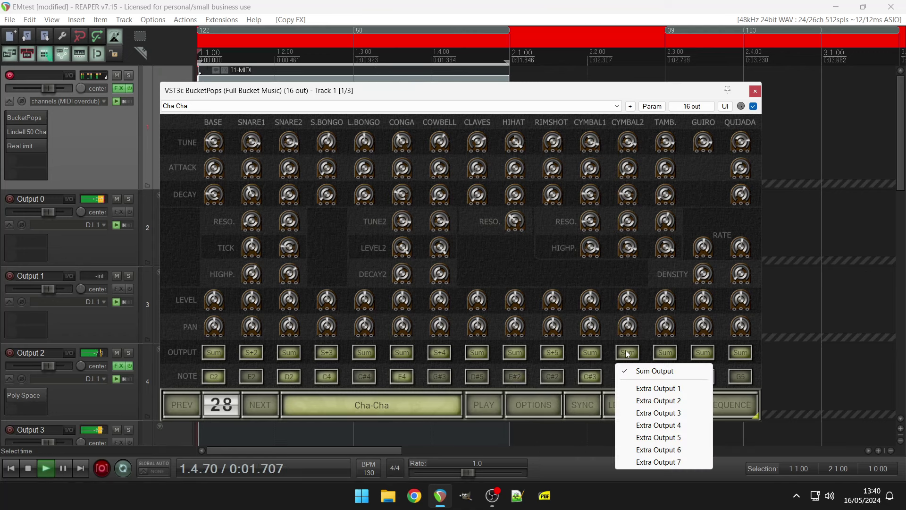
pyautogui.click(590, 352)
pyautogui.click(590, 352)
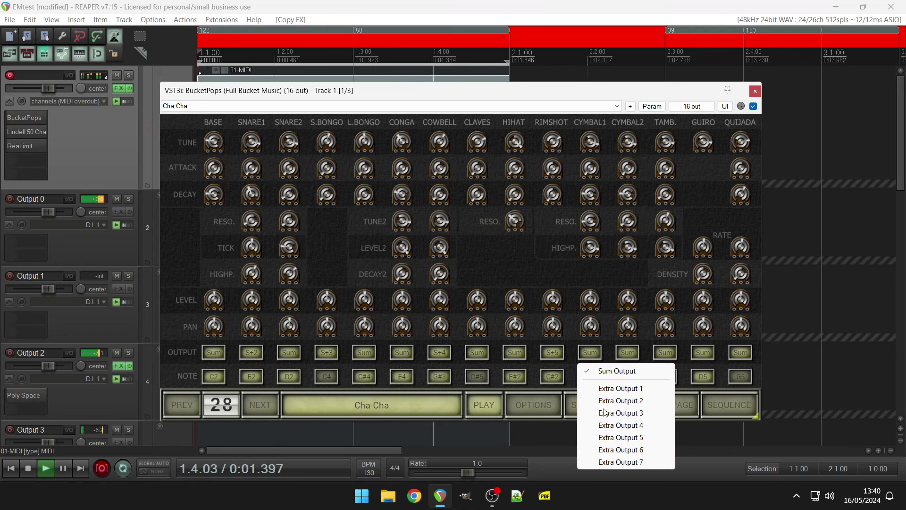
pyautogui.click(609, 451)
pyautogui.click(702, 352)
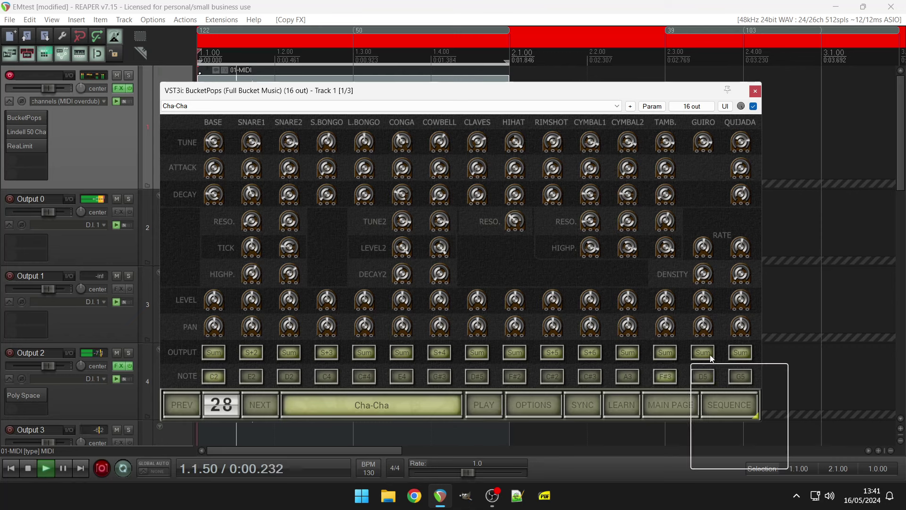
pyautogui.click(718, 461)
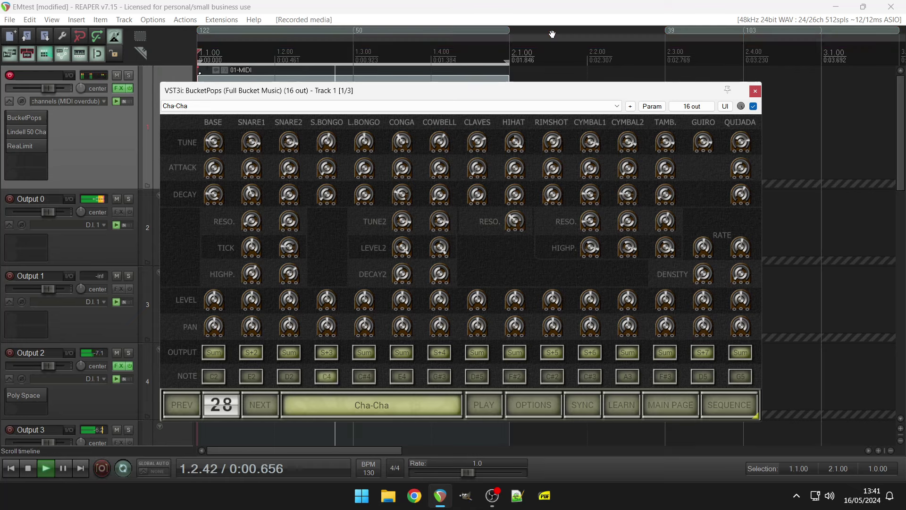
# Show the mixer and copy the Poly Space effect from the Output 2 track to the Output 6 track
pyautogui.hotkey('ctrl', 'm')
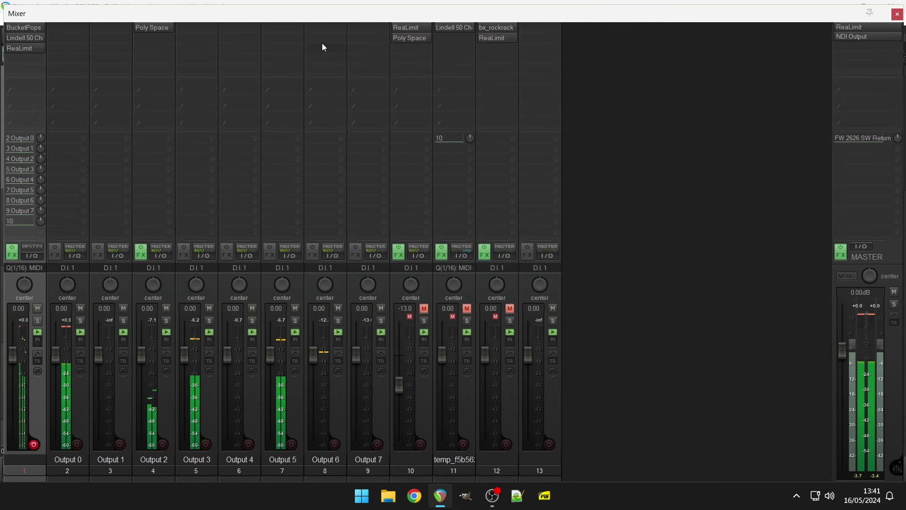
pyautogui.moveTo(141, 28); pyautogui.dragTo(325, 29)
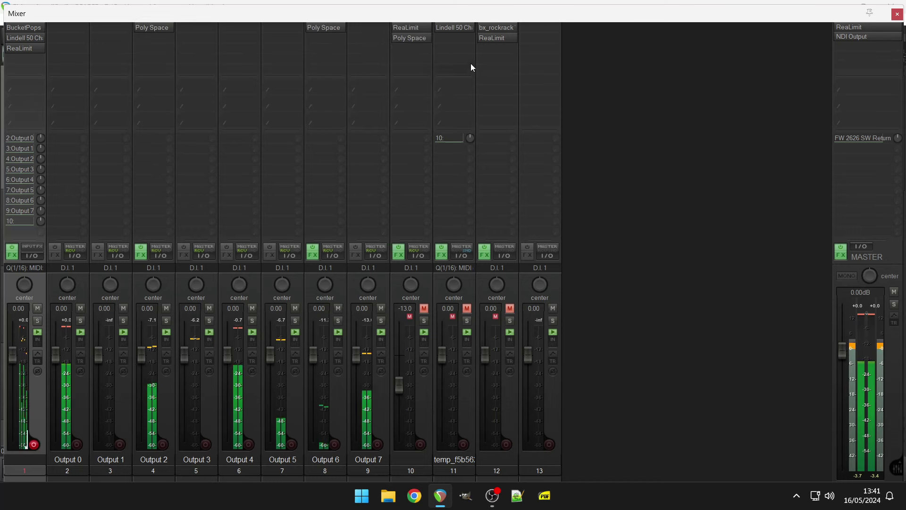
# Add the Native Instruments Replika delay to the Output 5 track
pyautogui.doubleClick(277, 52)
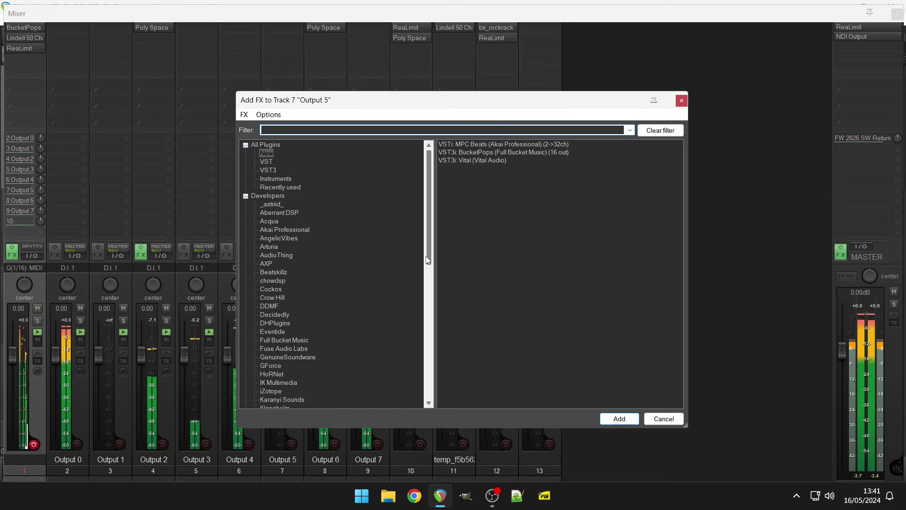
pyautogui.moveTo(428, 259); pyautogui.dragTo(427, 337)
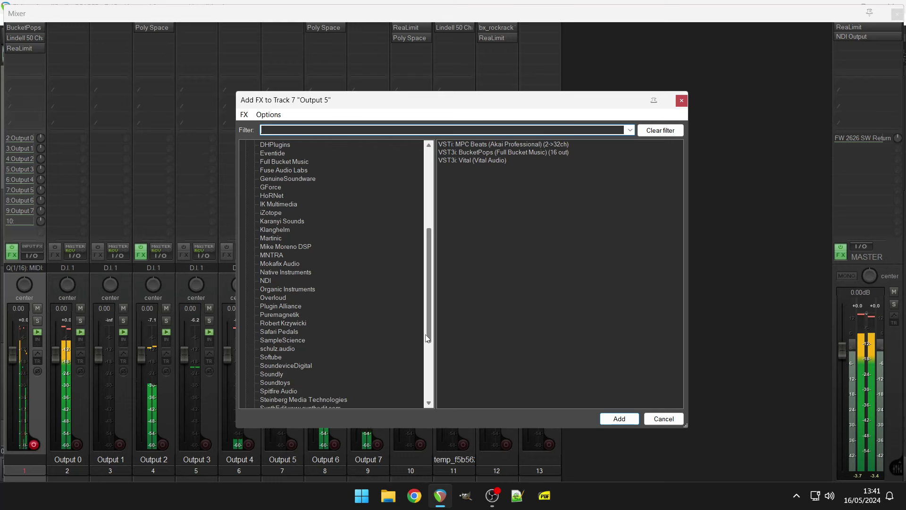
pyautogui.click(303, 274)
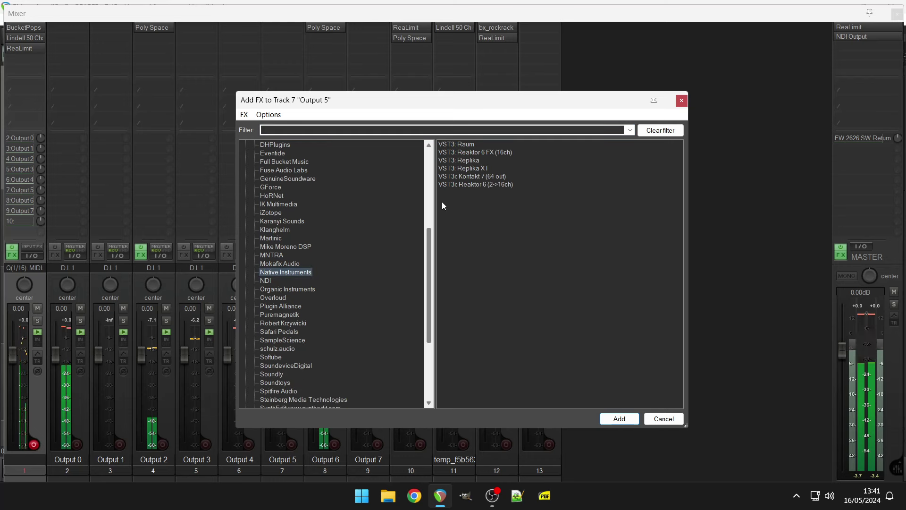
pyautogui.click(474, 161)
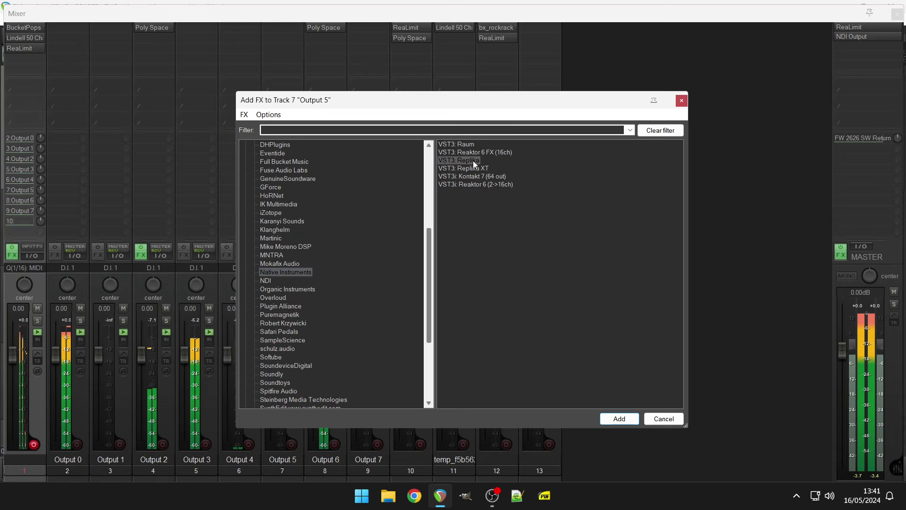
pyautogui.doubleClick(473, 161)
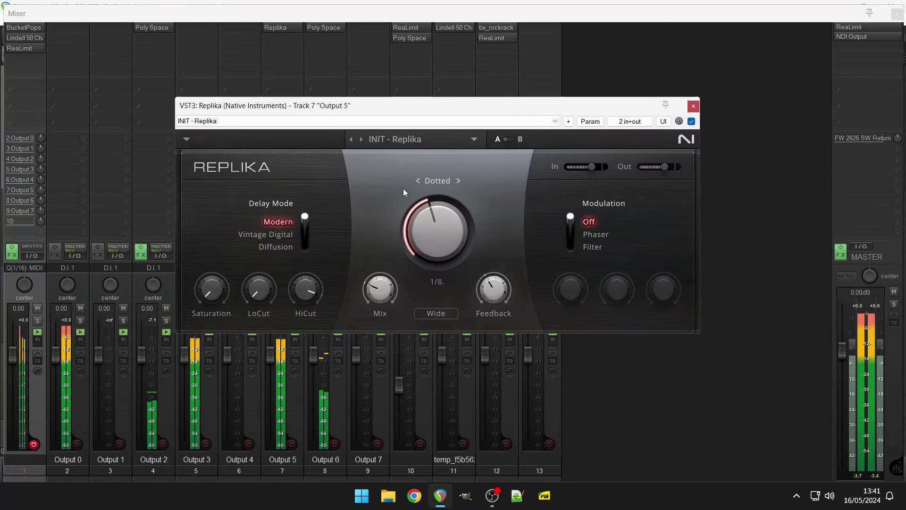
# Load Replika's Wide Slap-Back preset, adjust the delay time to 425 ms and the mix, and choose the Modern delay mode
pyautogui.click(386, 144)
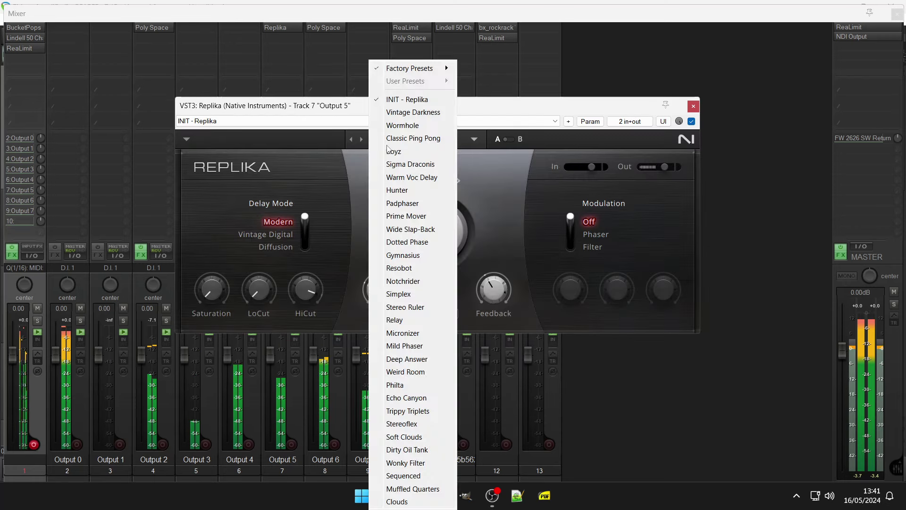
pyautogui.click(395, 228)
pyautogui.moveTo(441, 236)
pyautogui.mouseDown()
pyautogui.moveTo(440, 194)
pyautogui.moveTo(441, 236)
pyautogui.mouseUp()
pyautogui.moveTo(369, 299)
pyautogui.mouseDown()
pyautogui.moveTo(370, 269)
pyautogui.moveTo(373, 296)
pyautogui.mouseUp()
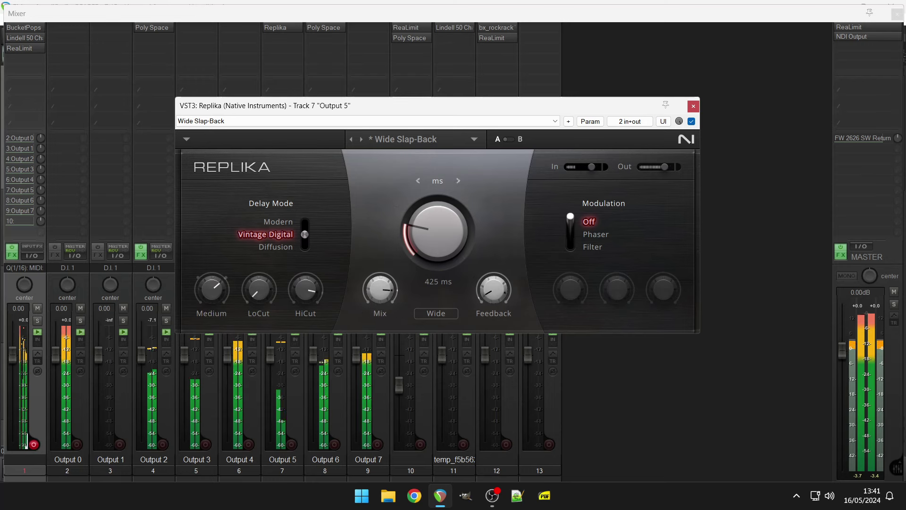
pyautogui.click(304, 228)
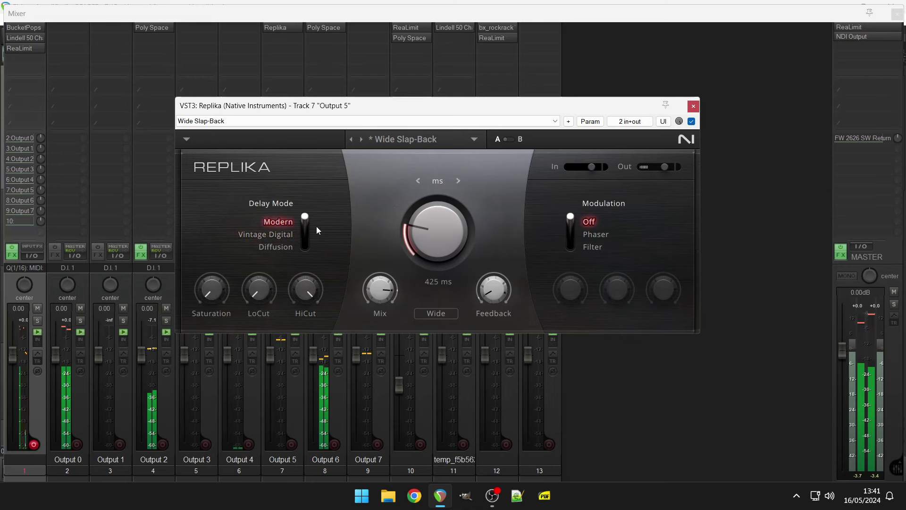
# Set Replika's delay time to 580 ms, its mix to 43% / 57% and its feedback to 86%
pyautogui.moveTo(493, 288); pyautogui.dragTo(493, 253)
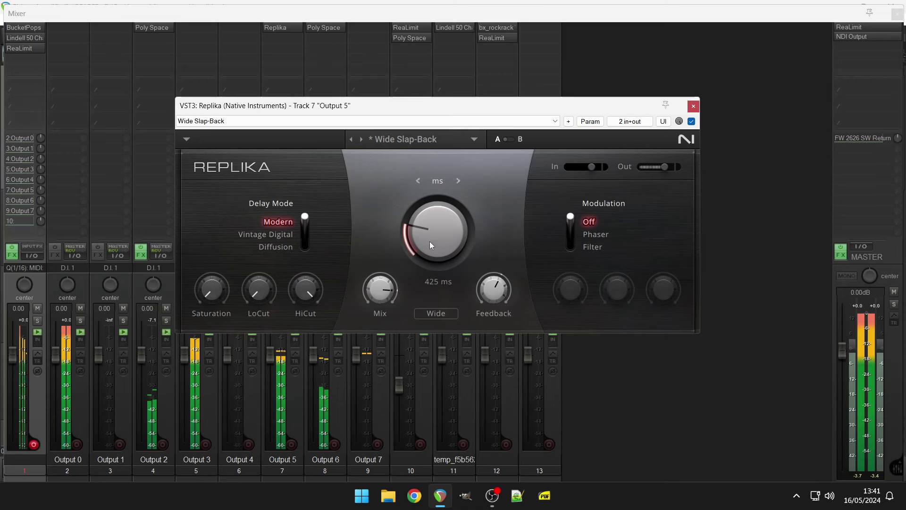
pyautogui.moveTo(429, 242); pyautogui.dragTo(429, 231)
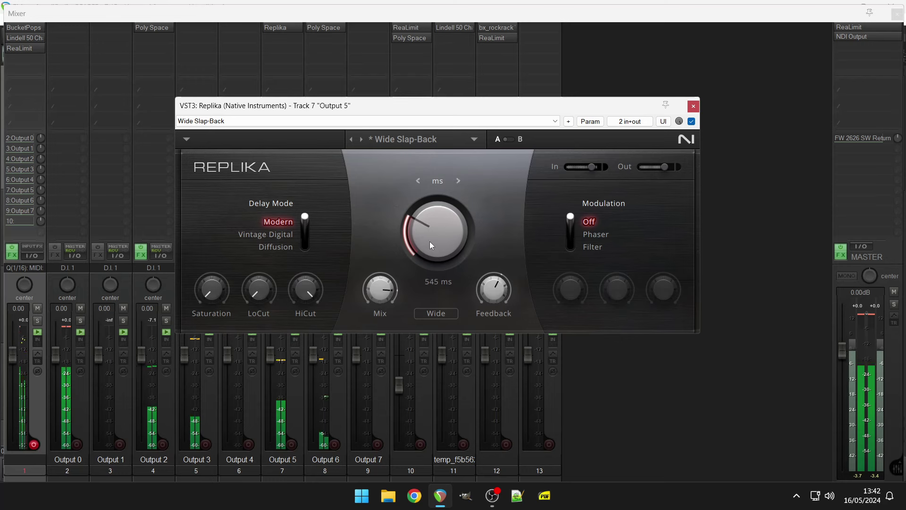
pyautogui.moveTo(387, 287); pyautogui.dragTo(387, 296)
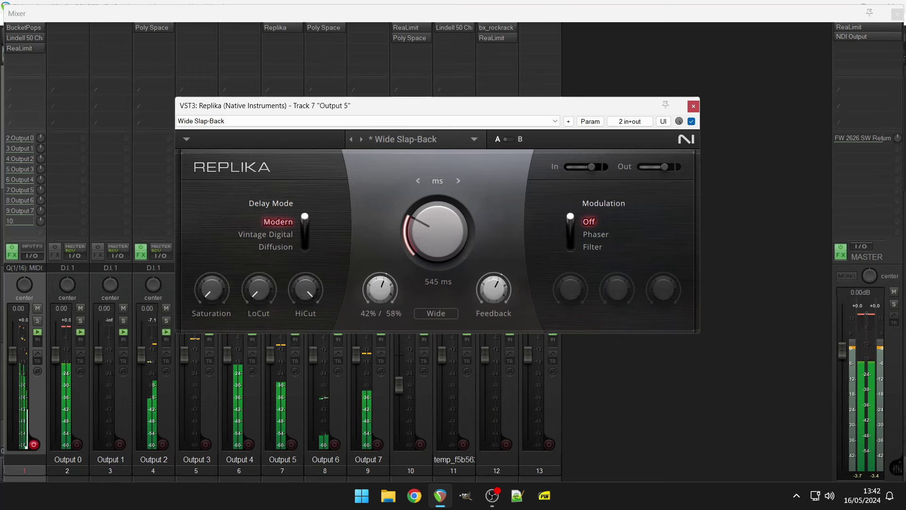
pyautogui.moveTo(437, 231); pyautogui.dragTo(436, 230)
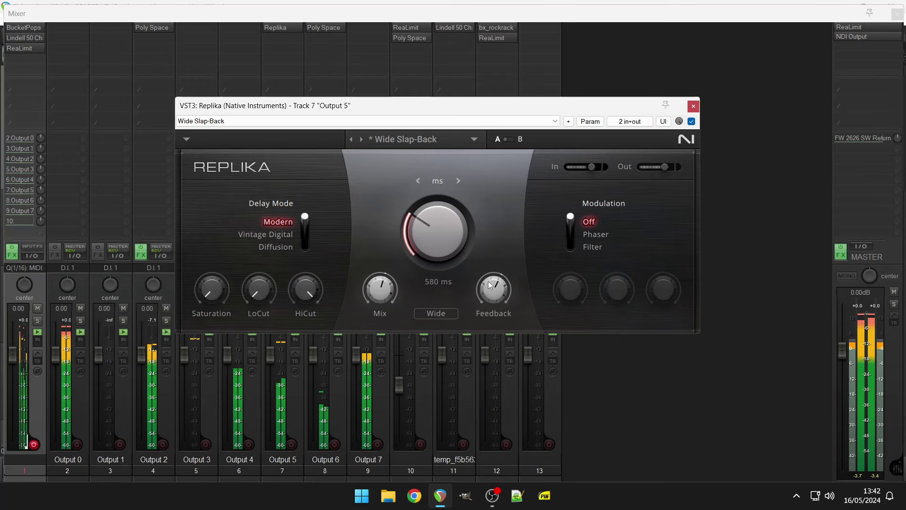
pyautogui.moveTo(488, 281); pyautogui.dragTo(487, 274)
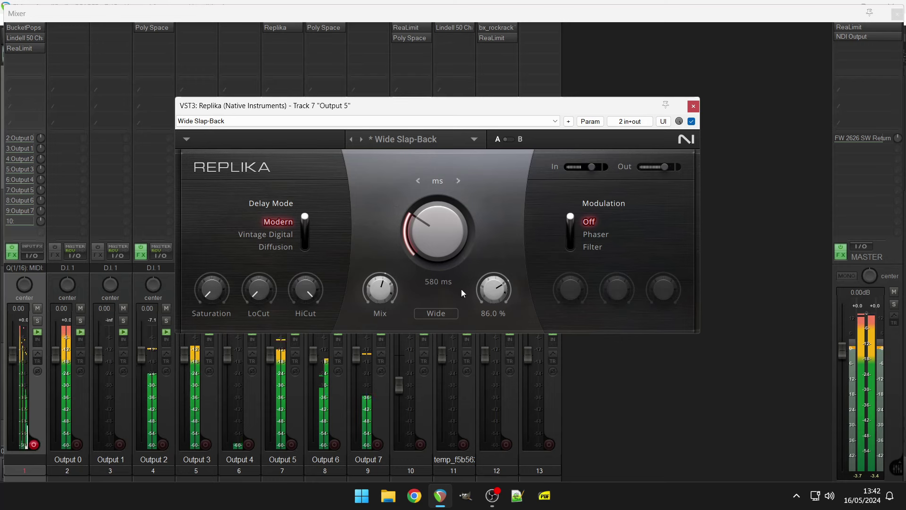
# Switch Replika's stereo mode to Ping Pong and set the delay time to 630 ms
pyautogui.click(444, 317)
pyautogui.moveTo(379, 288)
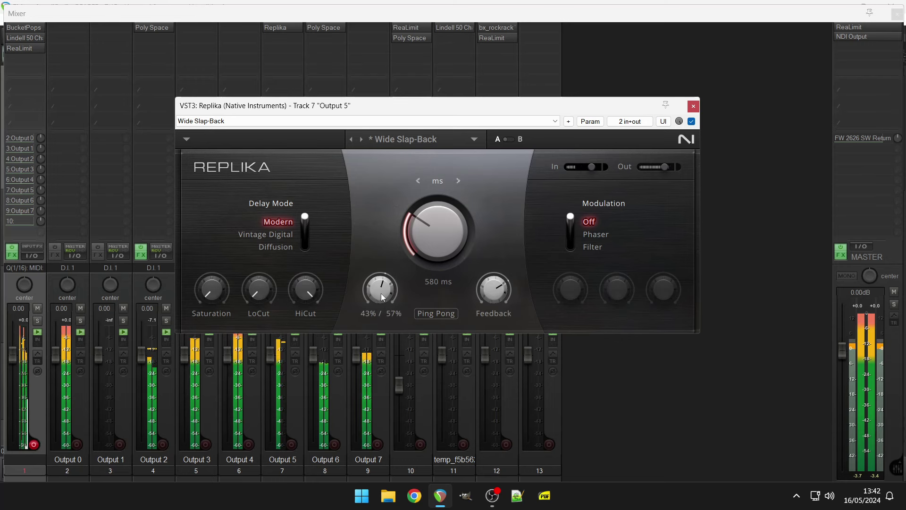
pyautogui.moveTo(413, 249); pyautogui.dragTo(412, 241)
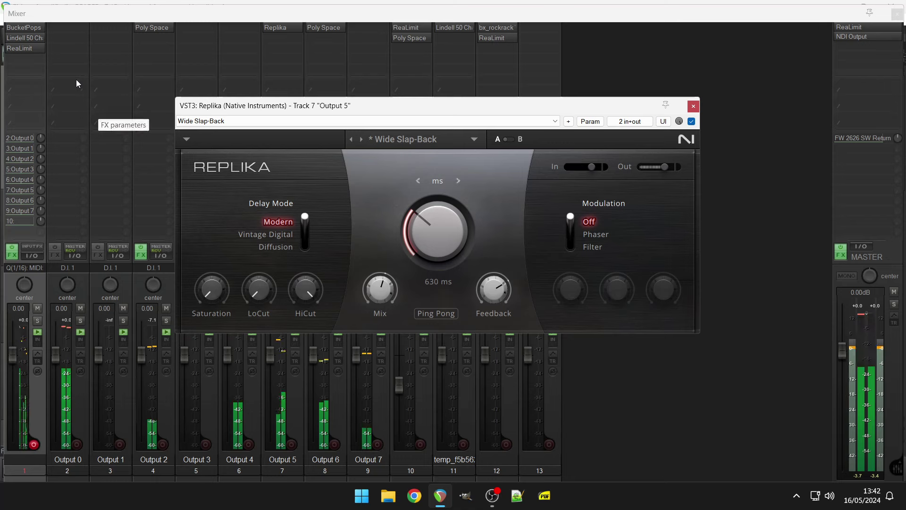
# Open BucketPops from track 1 in an enlarged window, raise the BASE and SNARE1 levels, and close it
pyautogui.click(34, 30)
pyautogui.click(34, 30)
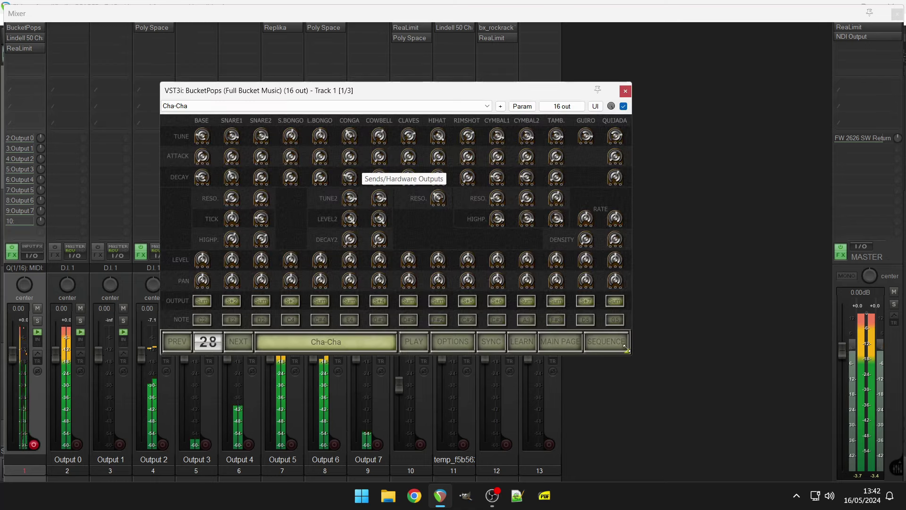
pyautogui.moveTo(631, 354); pyautogui.dragTo(742, 435)
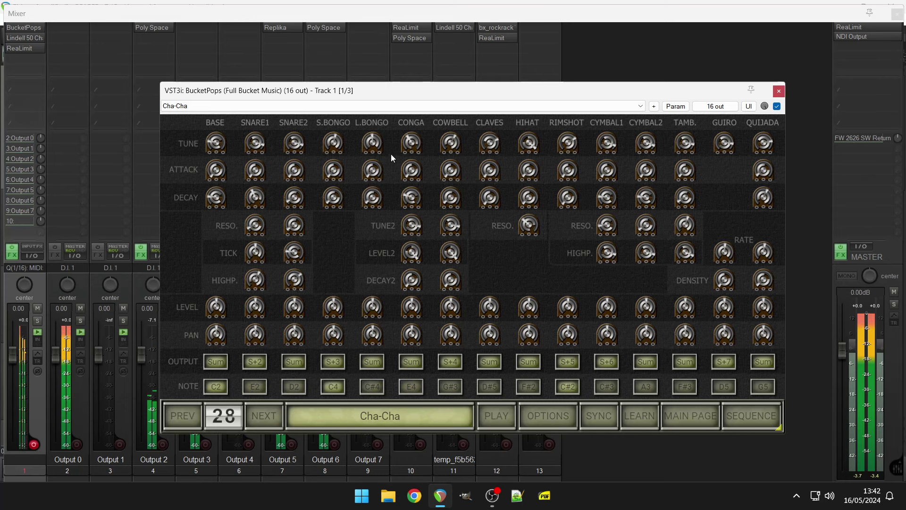
pyautogui.scroll(-5, 216, 310)
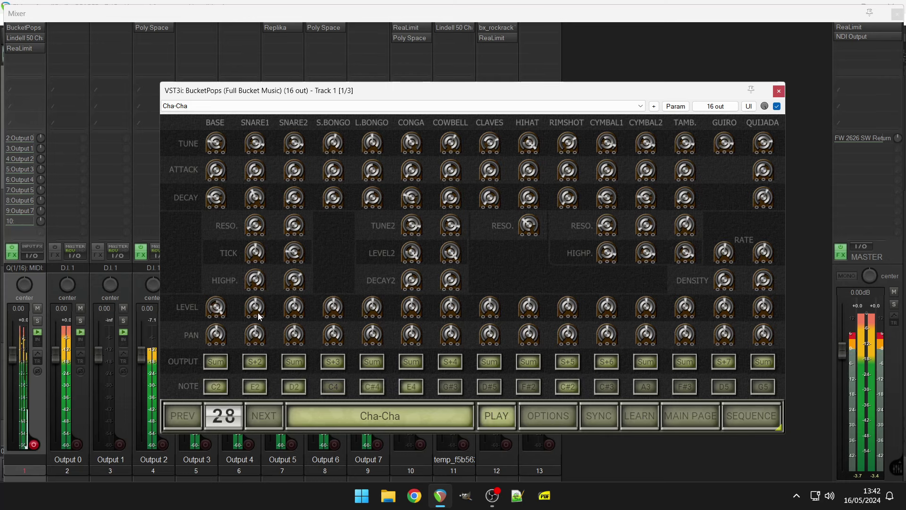
pyautogui.scroll(-4, 258, 312)
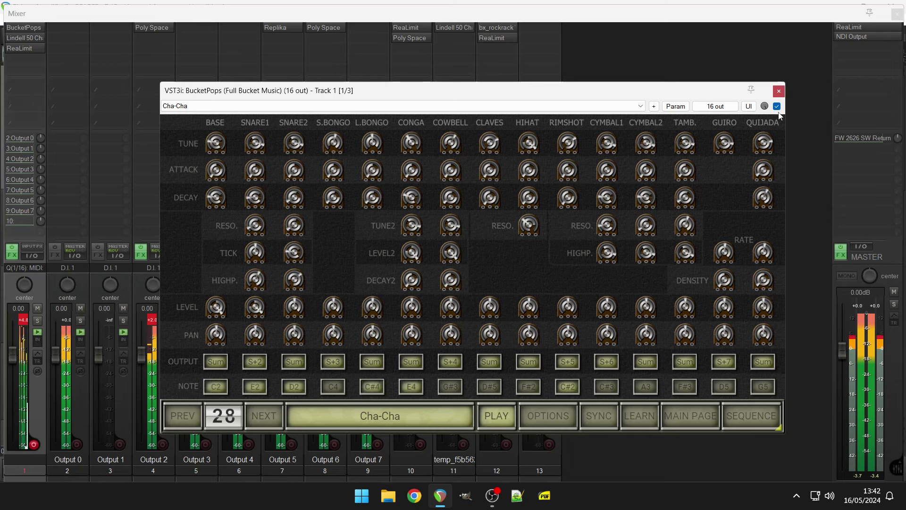
pyautogui.click(778, 92)
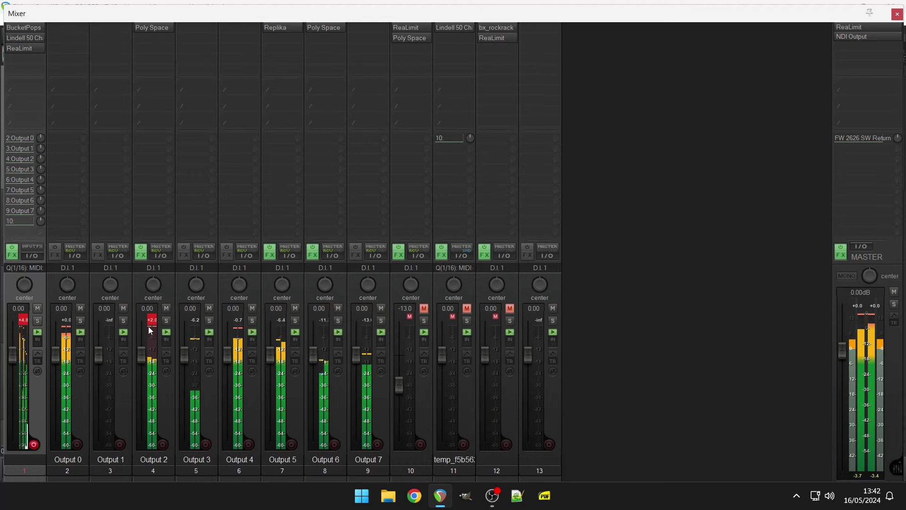
# Add Arturia's Filter MS-20 effect to track 6, Output 4
pyautogui.doubleClick(252, 54)
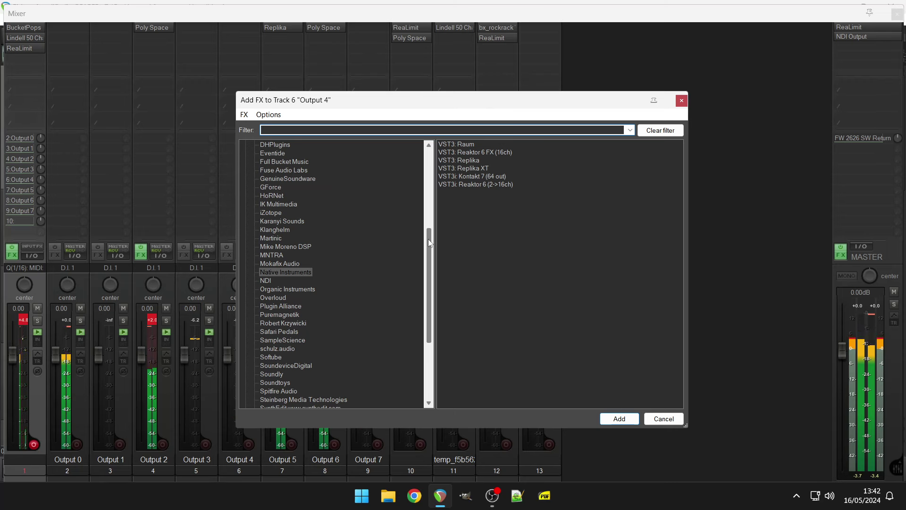
pyautogui.moveTo(428, 239); pyautogui.dragTo(424, 129)
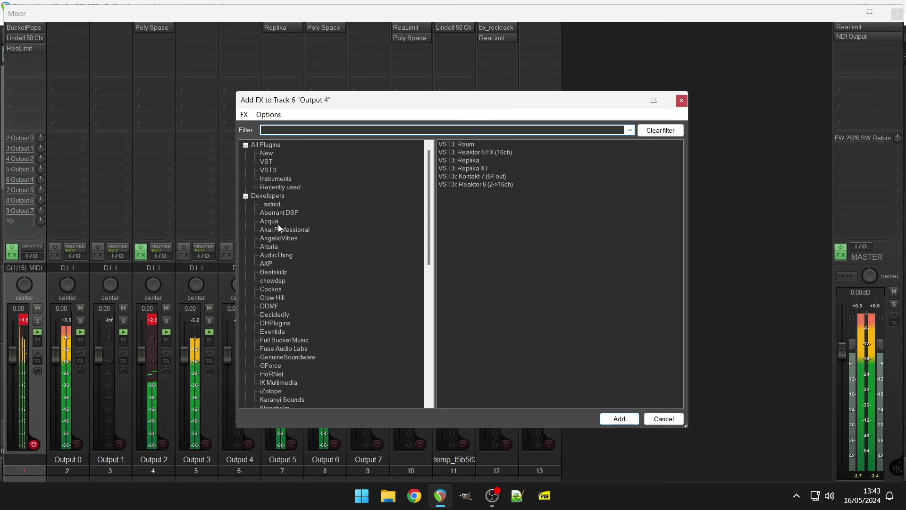
pyautogui.click(275, 248)
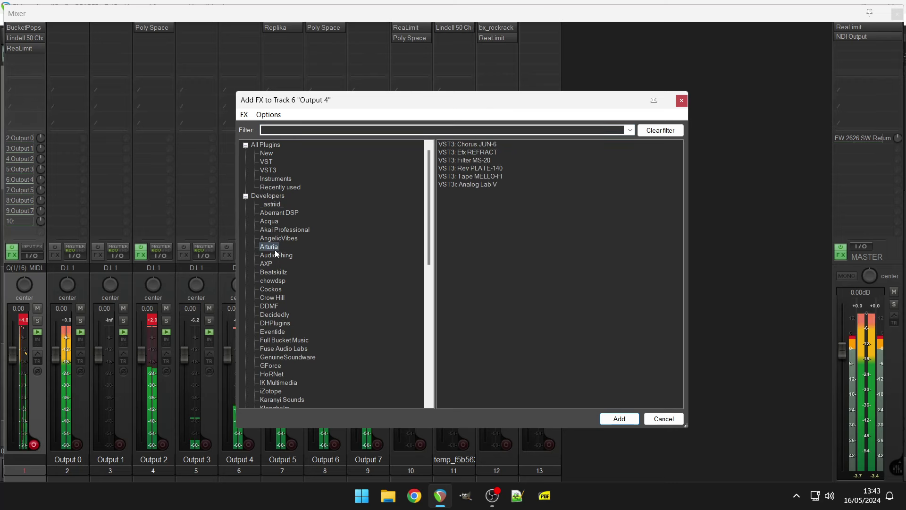
pyautogui.click(457, 160)
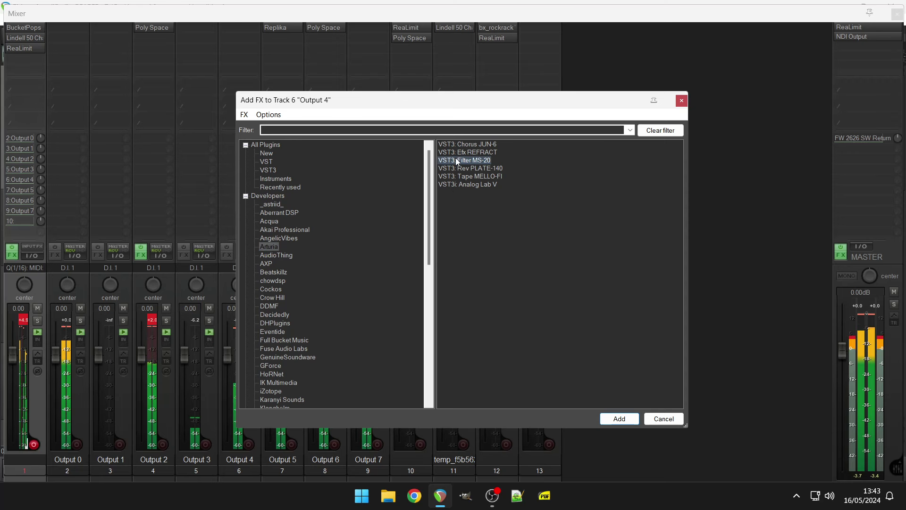
pyautogui.doubleClick(457, 160)
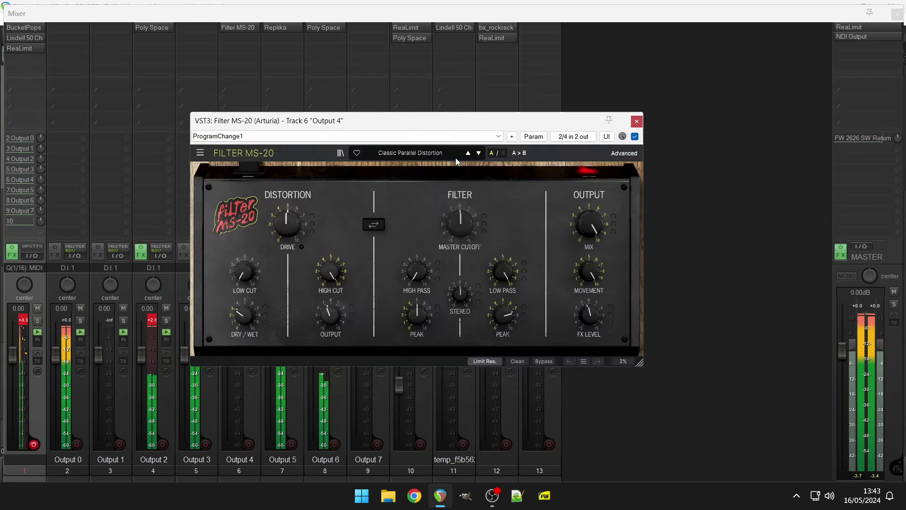
# Sweep Filter MS-20's master cutoff down to about -63% and back up near centre, and lower the low-pass cutoff
pyautogui.click(462, 218)
pyautogui.moveTo(462, 218); pyautogui.dragTo(462, 222)
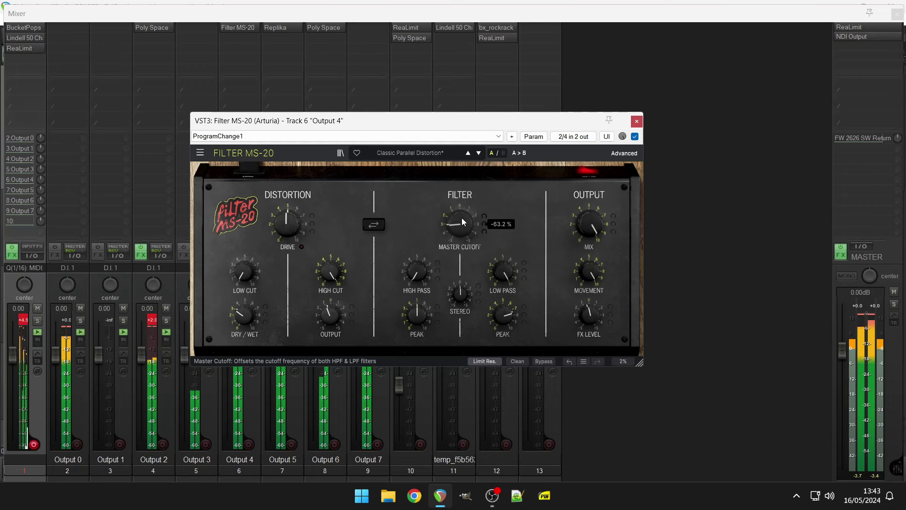
pyautogui.moveTo(503, 270); pyautogui.dragTo(502, 278)
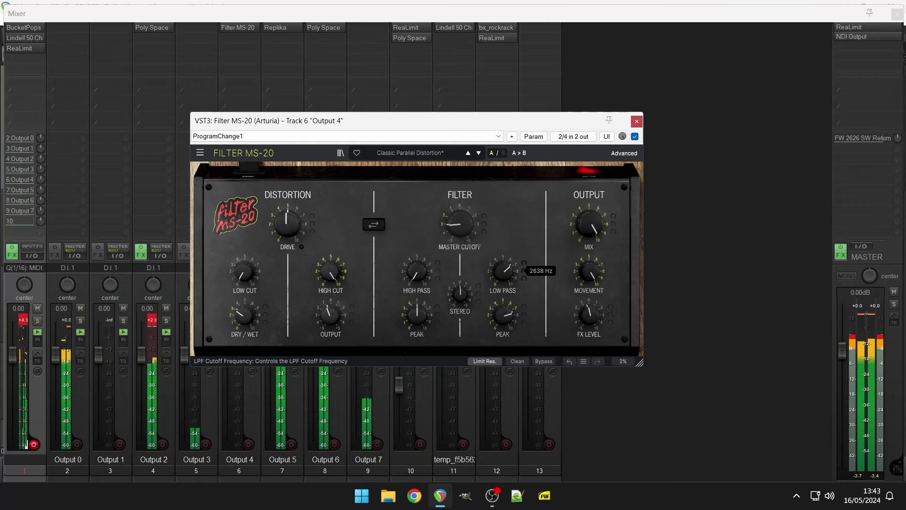
pyautogui.moveTo(460, 222); pyautogui.dragTo(460, 209)
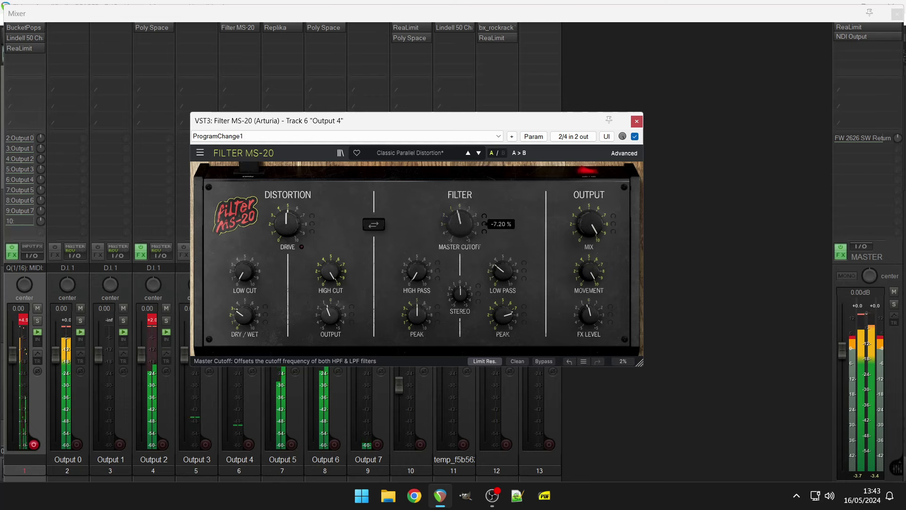
# Raise Filter MS-20's low-pass peak and distortion drive, lower the low-pass cutoff further, and close the plugin window
pyautogui.moveTo(501, 312); pyautogui.dragTo(501, 306)
pyautogui.moveTo(502, 271); pyautogui.dragTo(503, 281)
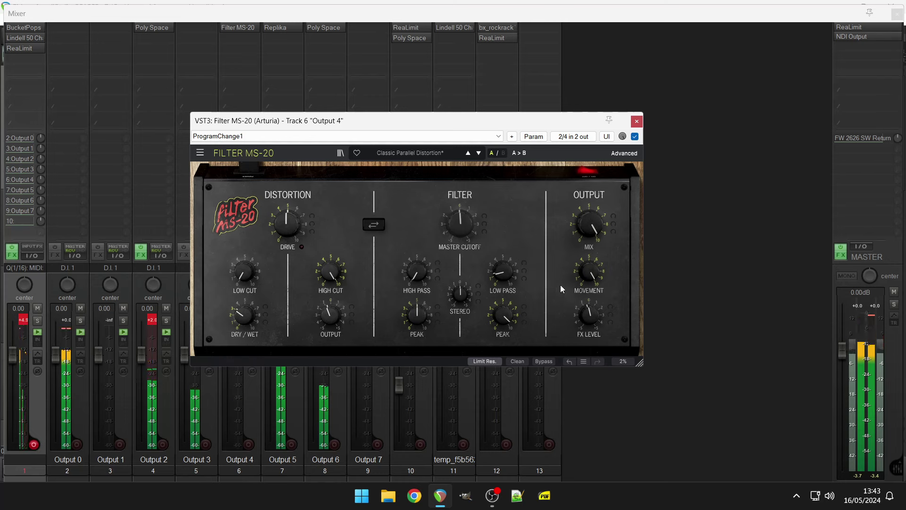
pyautogui.moveTo(289, 226); pyautogui.dragTo(288, 216)
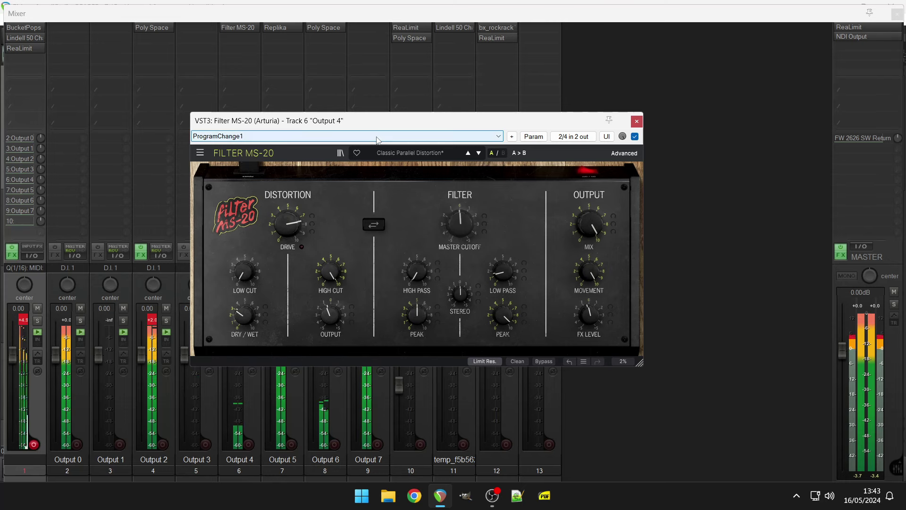
pyautogui.click(637, 125)
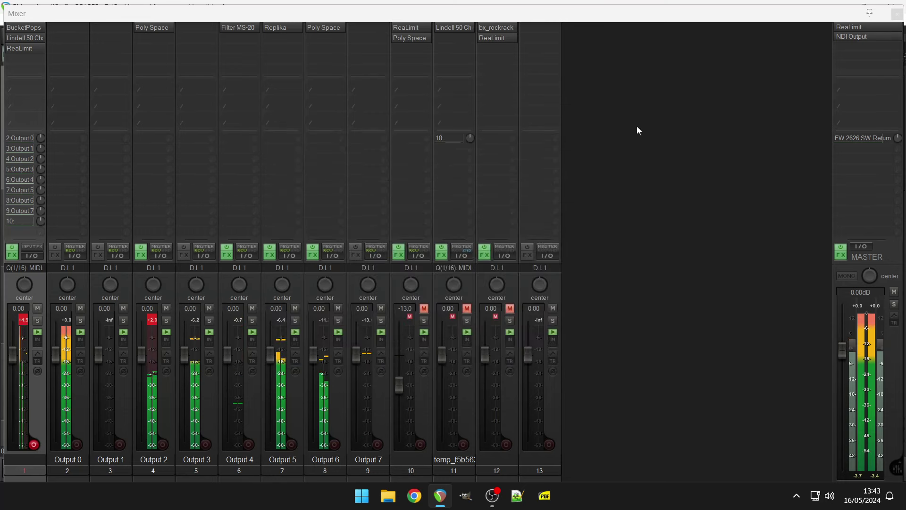
# Open BucketPops from track 1 in an enlarged window and load the Habanera rhythm
pyautogui.click(38, 27)
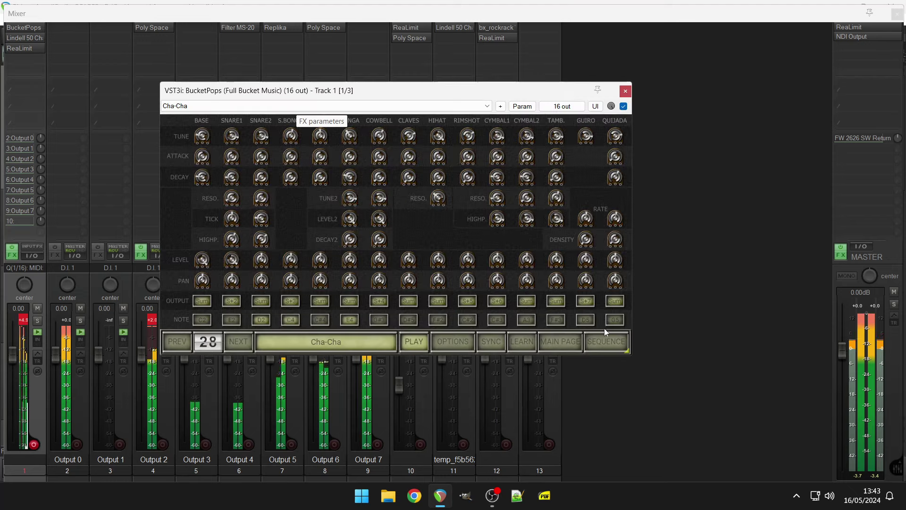
pyautogui.moveTo(626, 350); pyautogui.dragTo(813, 481)
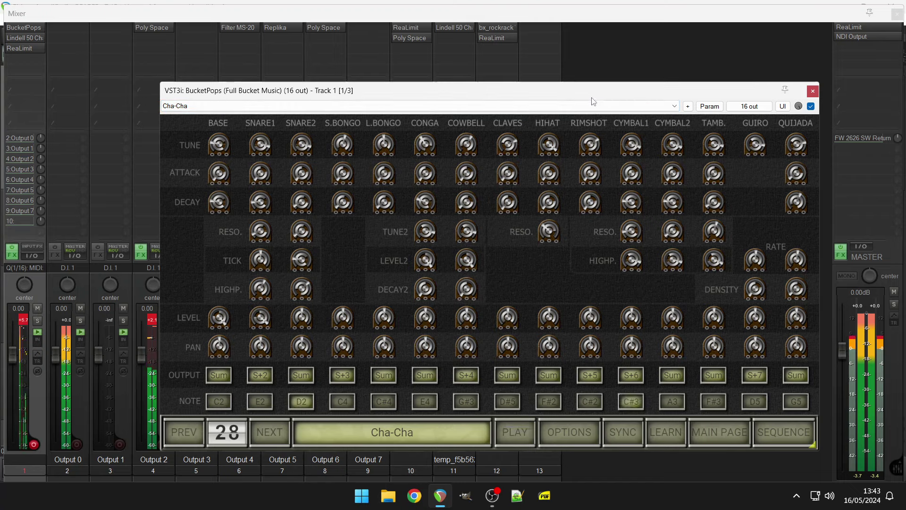
pyautogui.moveTo(592, 96); pyautogui.dragTo(528, 70)
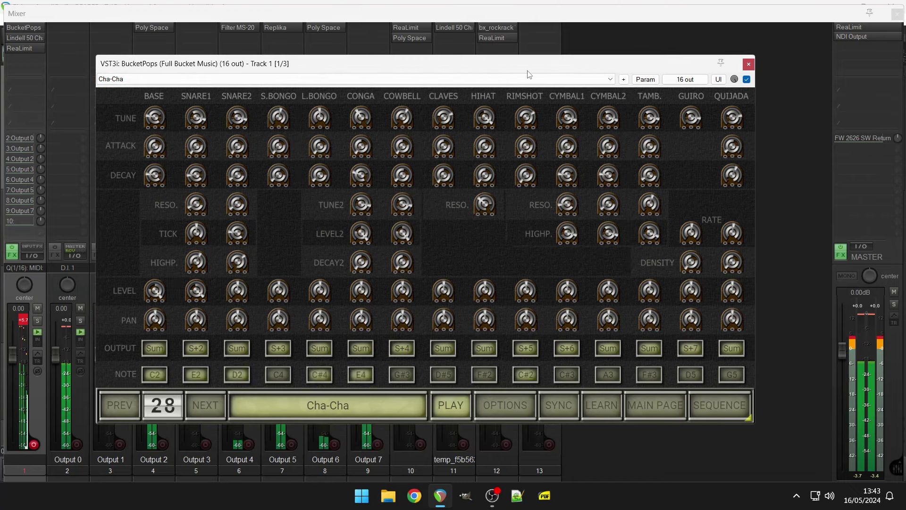
pyautogui.click(253, 78)
pyautogui.click(223, 104)
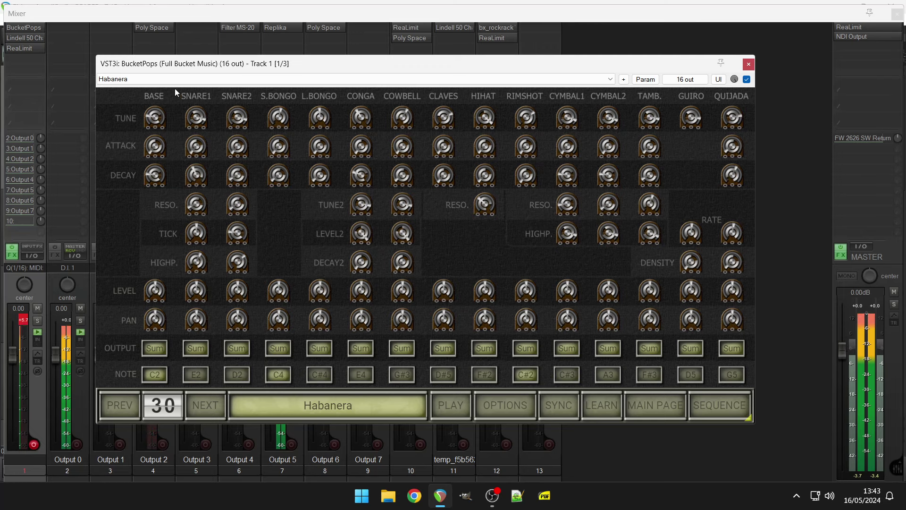
# Audition the Rock 4 rhythm in BucketPops and switch to the 5/4 Beat program
pyautogui.click(141, 77)
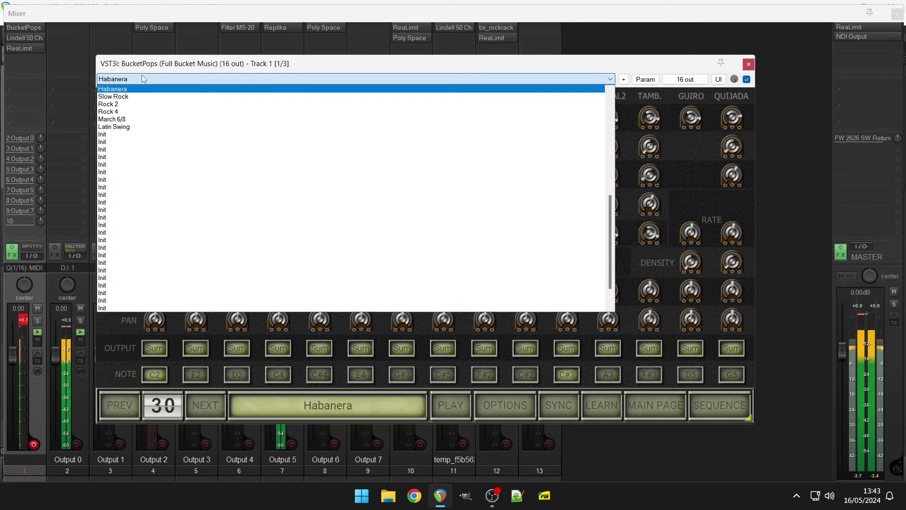
pyautogui.click(141, 112)
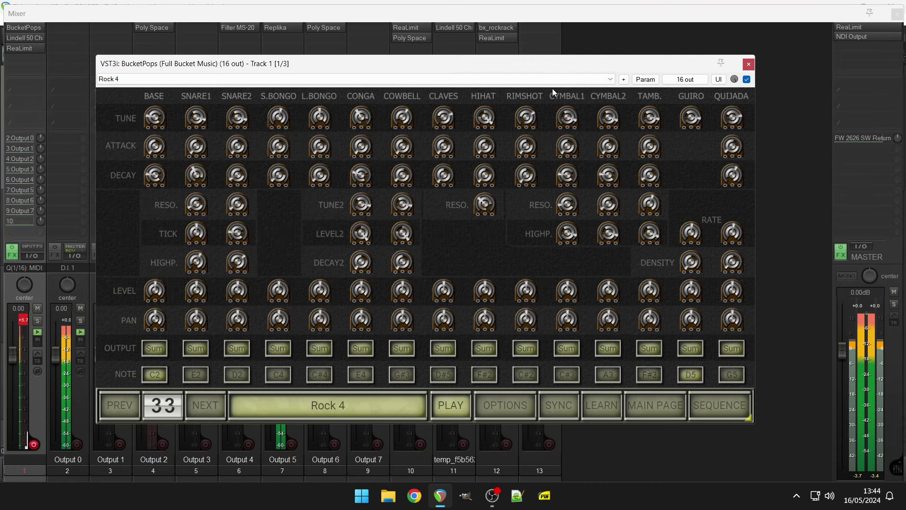
pyautogui.click(590, 80)
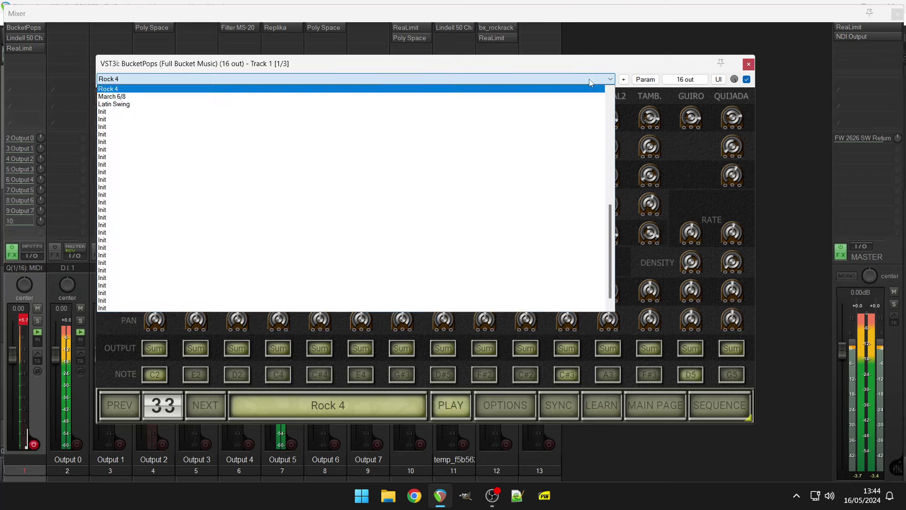
pyautogui.moveTo(613, 242); pyautogui.dragTo(612, 132)
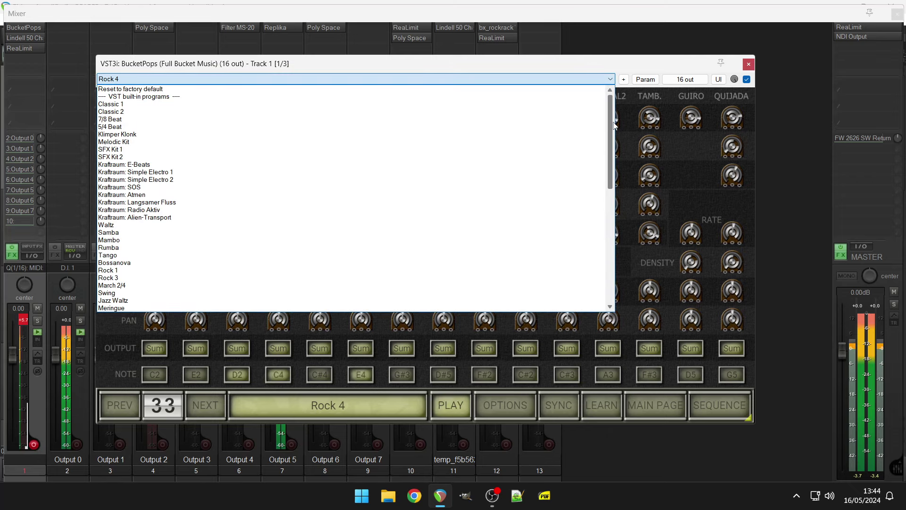
pyautogui.click(340, 127)
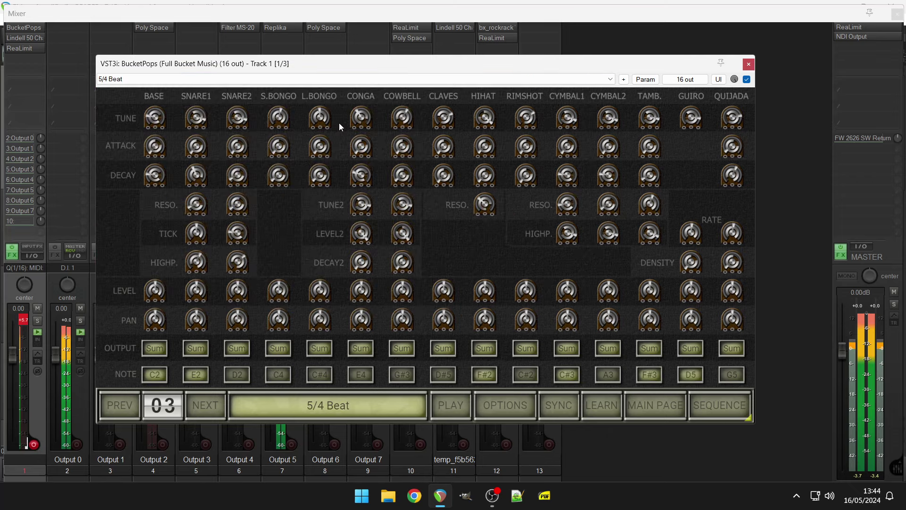